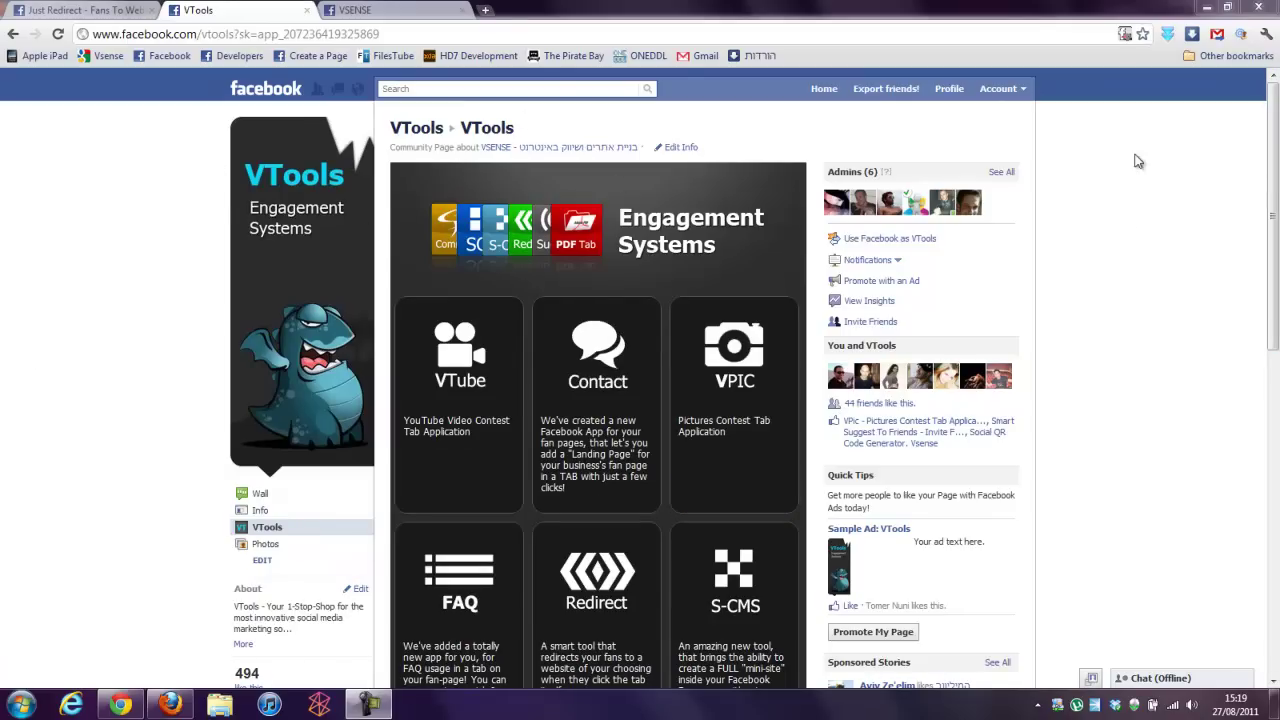
Look over the app list on the VTools page and switch to the Just Redirect app page
{"action": "left_click_drag", "start_coordinate": [1268, 141], "coordinate": [1273, 288]}
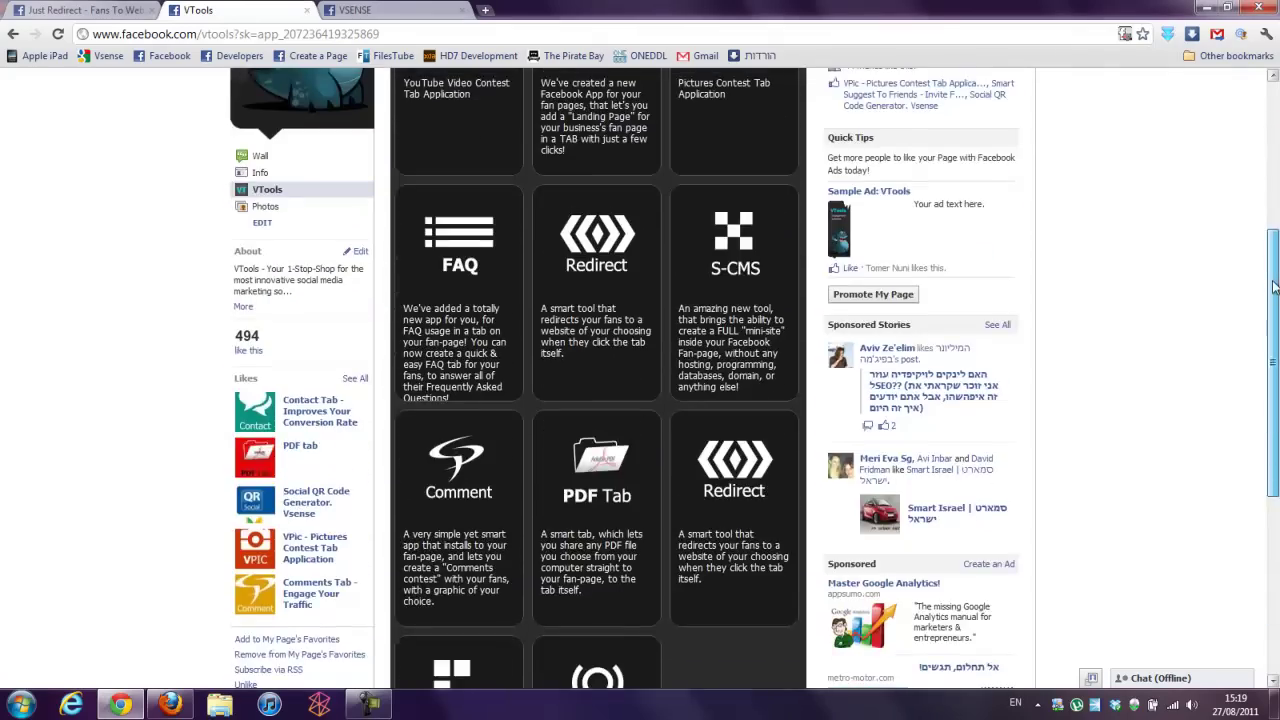
{"action": "scroll", "coordinate": [629, 327], "scroll_direction": "up", "scroll_amount": 4}
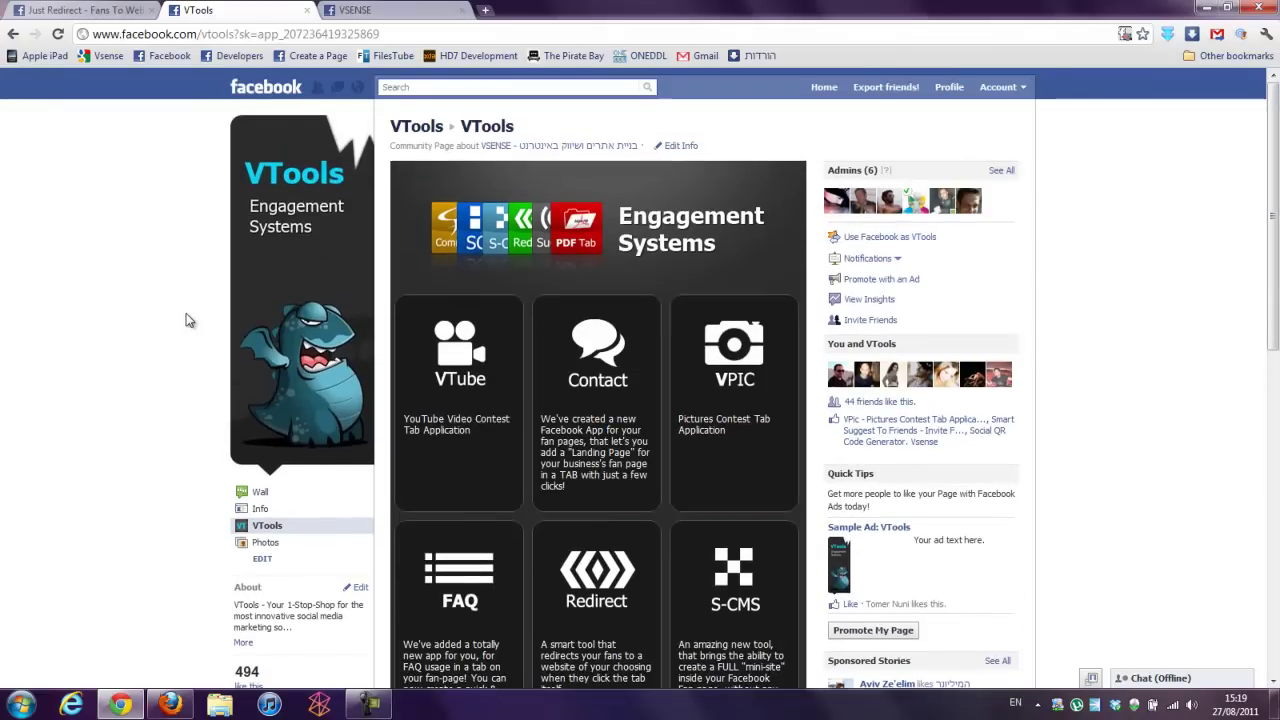
{"action": "left_click", "coordinate": [86, 12]}
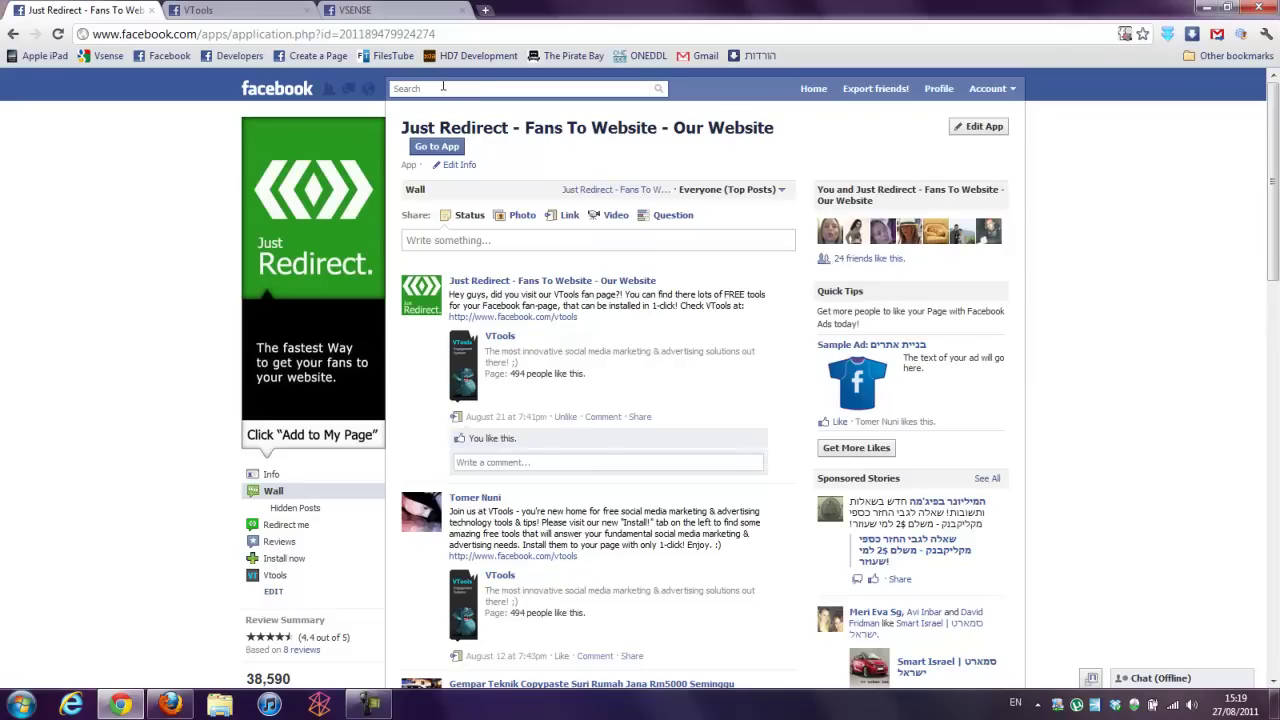
{"action": "mouse_move", "coordinate": [470, 385]}
{"action": "mouse_move", "coordinate": [320, 175]}
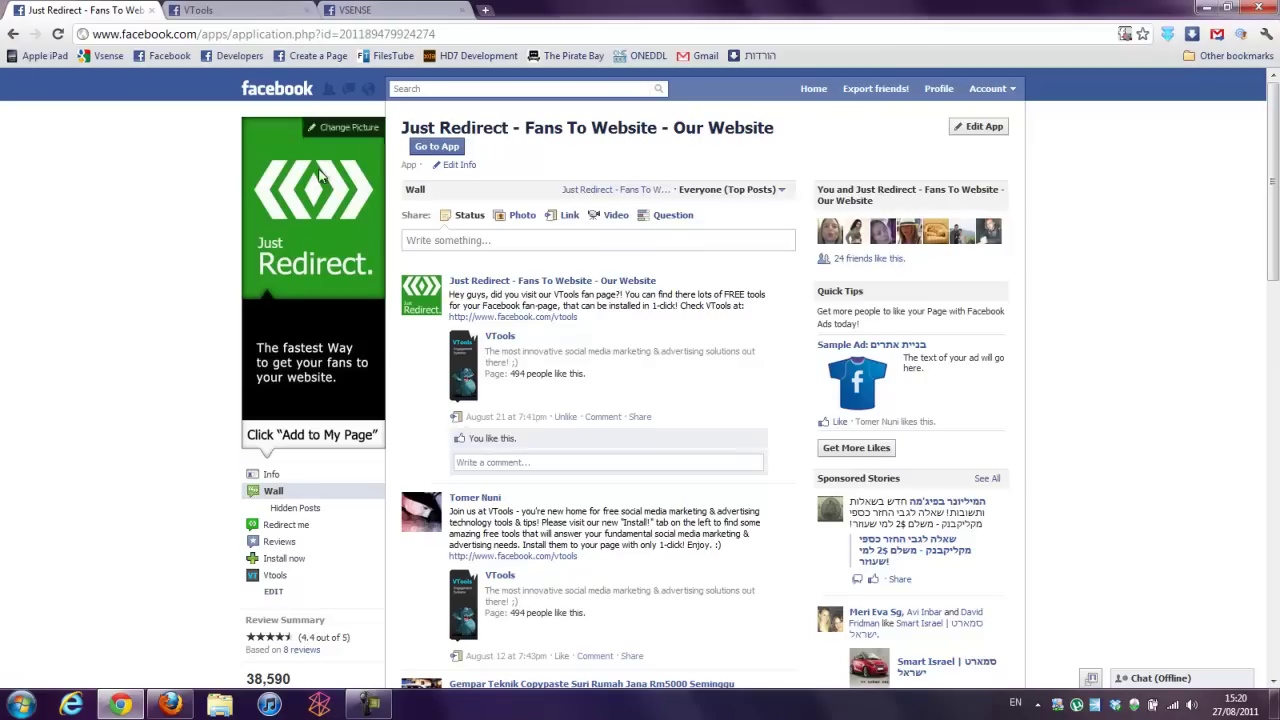
Add the Just Redirect - Fans To Website - Our Website app to the VTools page
{"action": "left_click", "coordinate": [431, 150]}
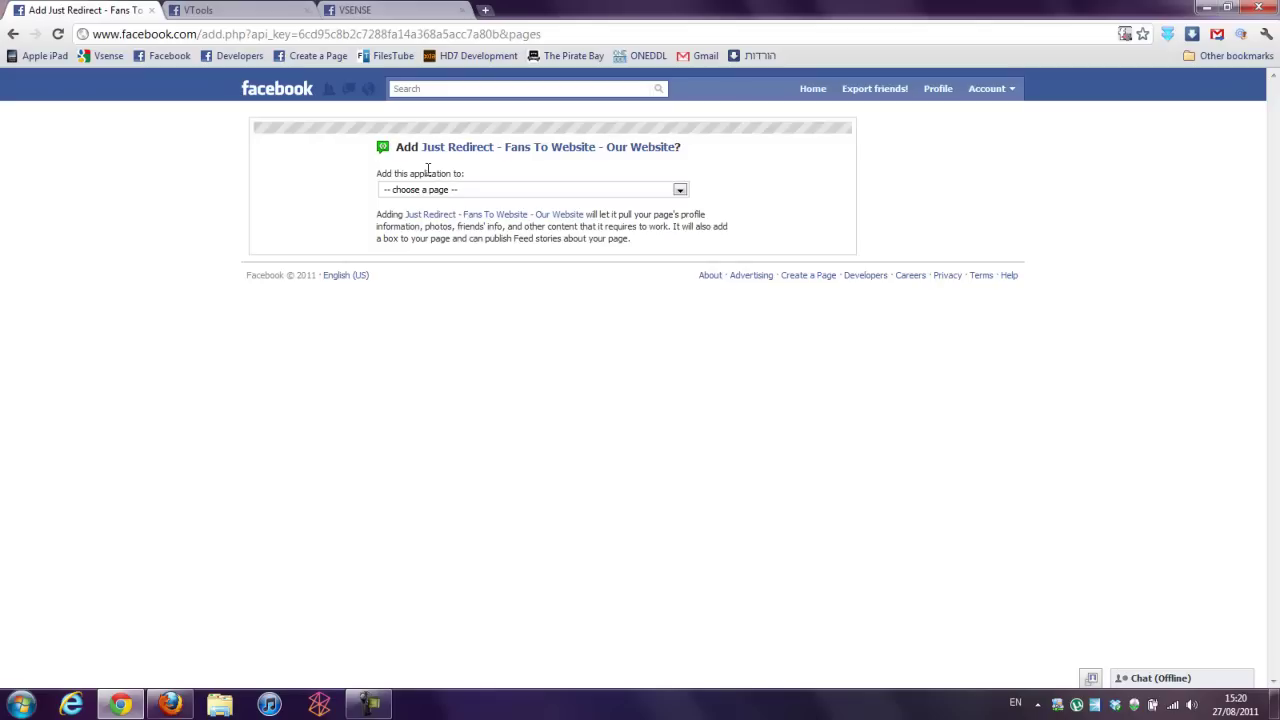
{"action": "left_click", "coordinate": [490, 194]}
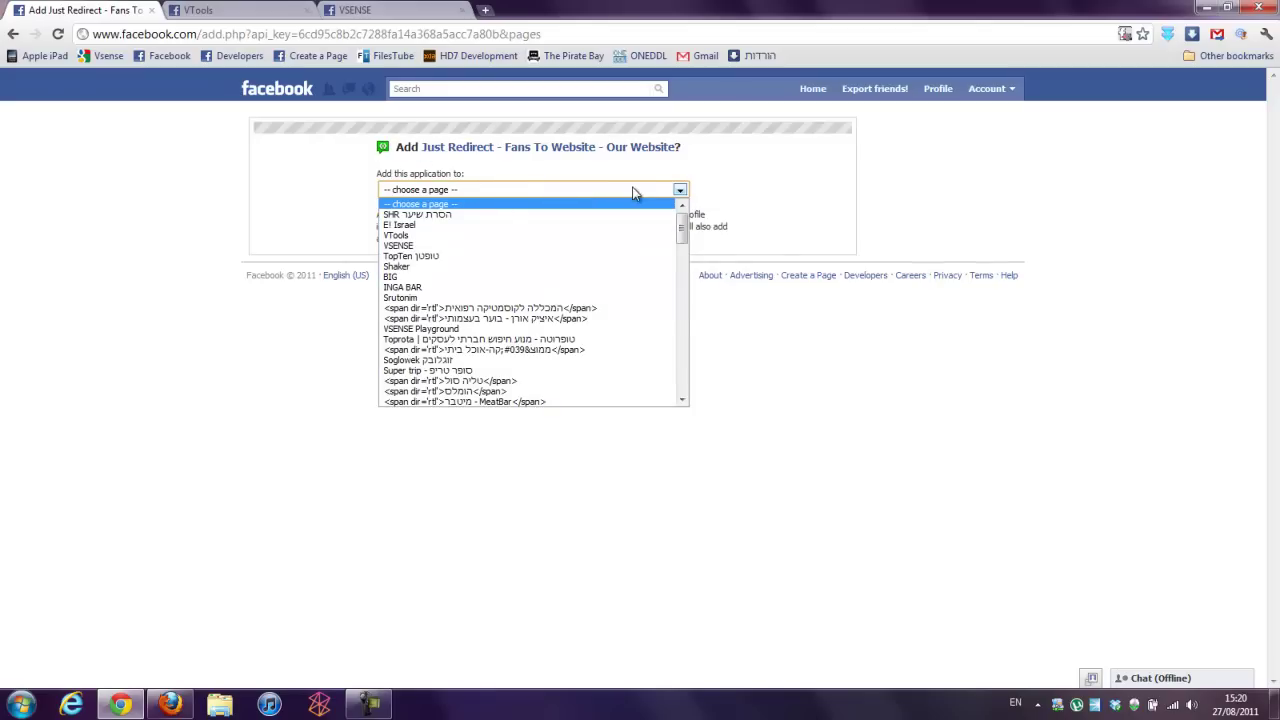
{"action": "left_click", "coordinate": [401, 236]}
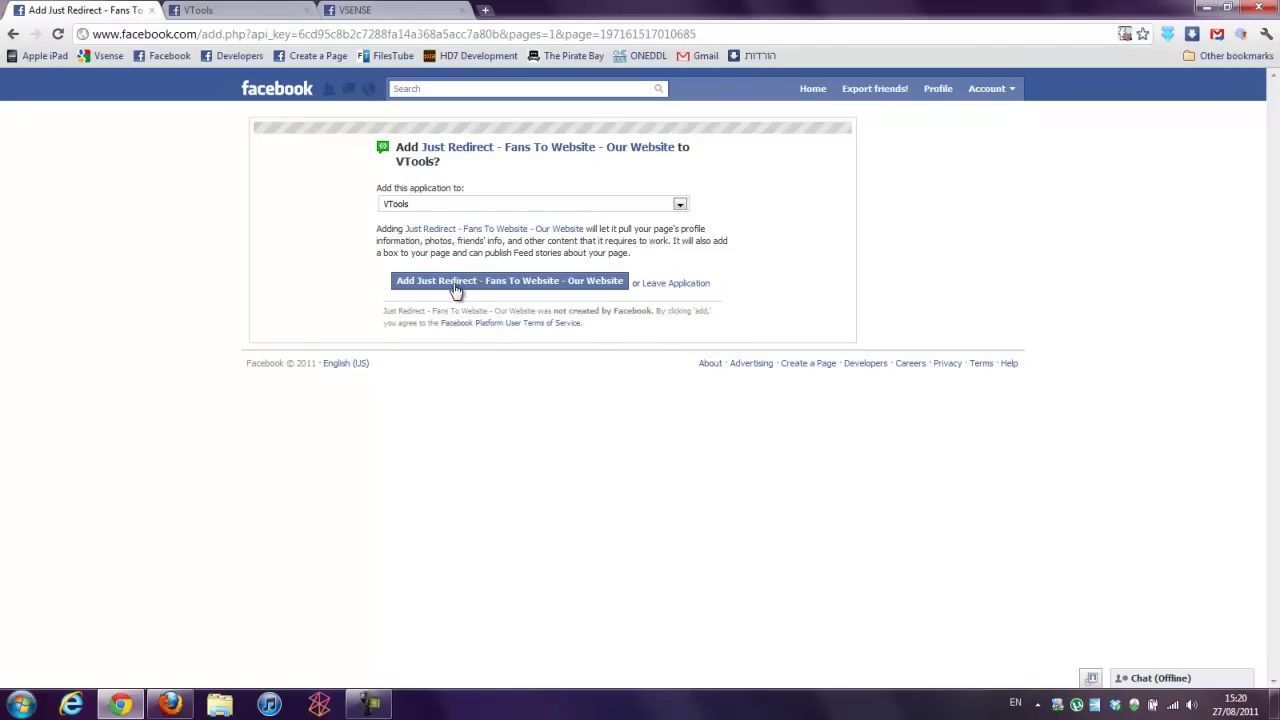
{"action": "left_click", "coordinate": [455, 286]}
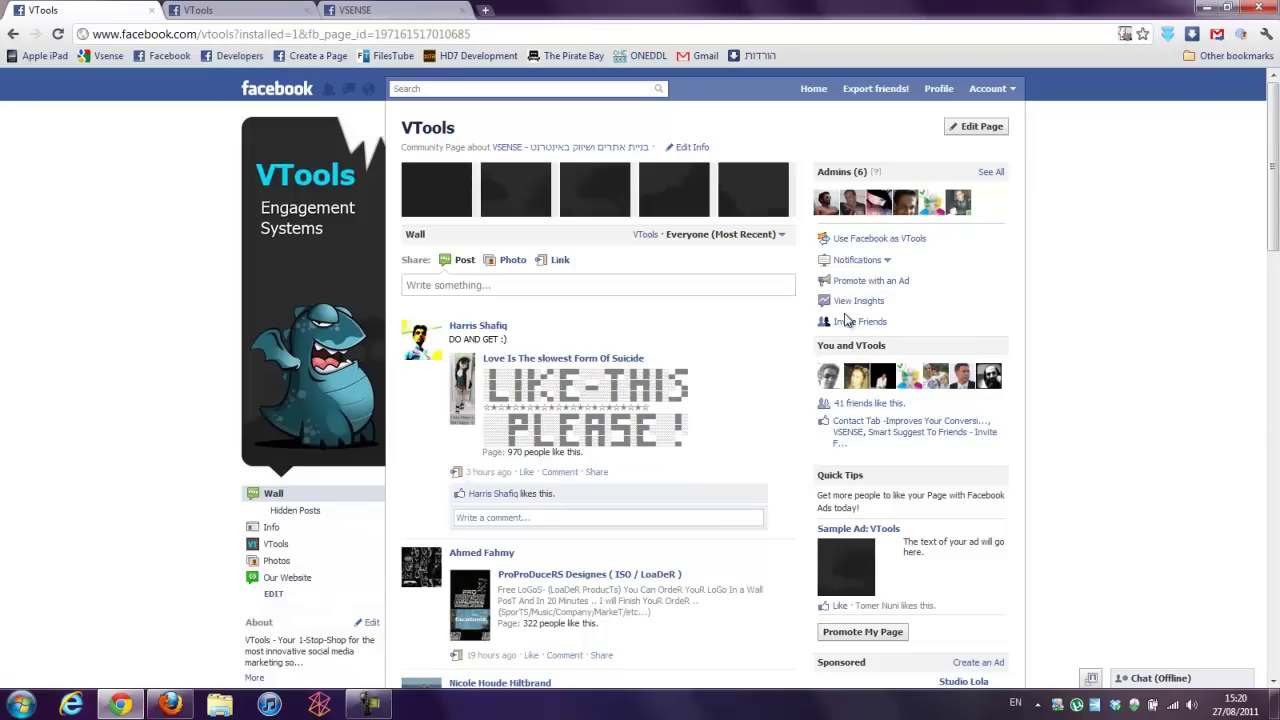
{"action": "mouse_move", "coordinate": [926, 217]}
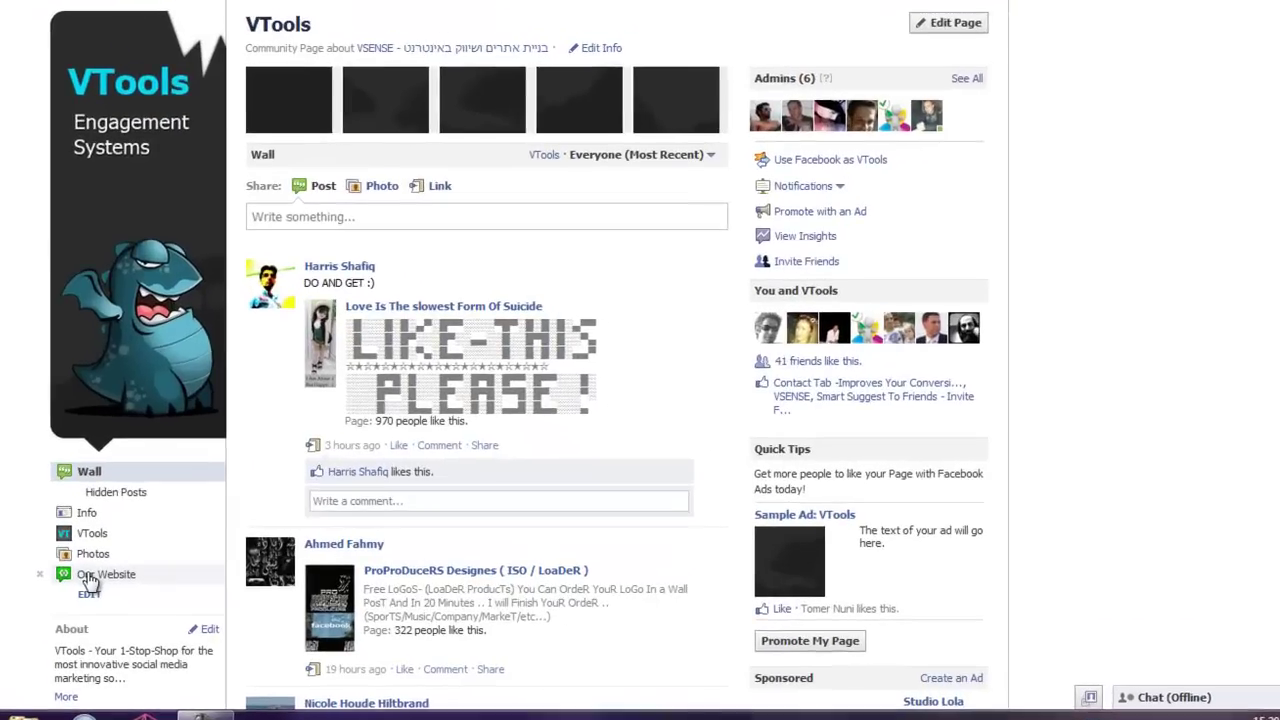
{"action": "left_click", "coordinate": [272, 581]}
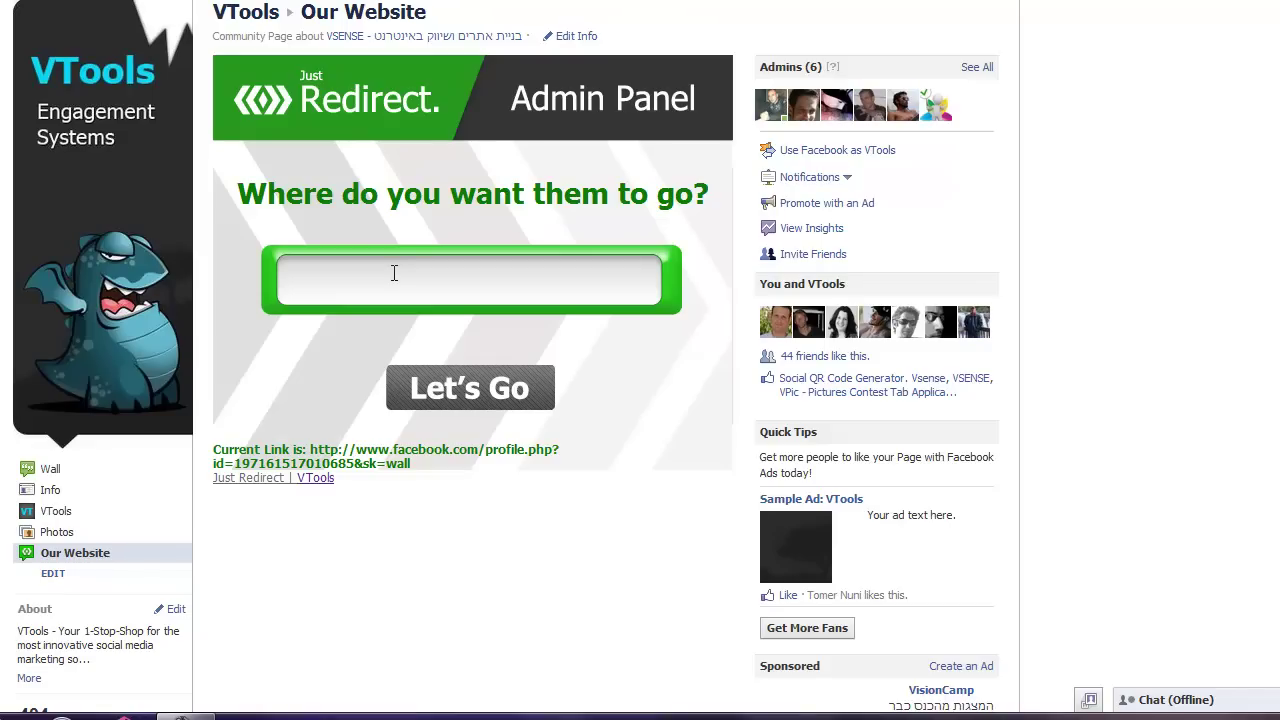
{"action": "left_click", "coordinate": [394, 273]}
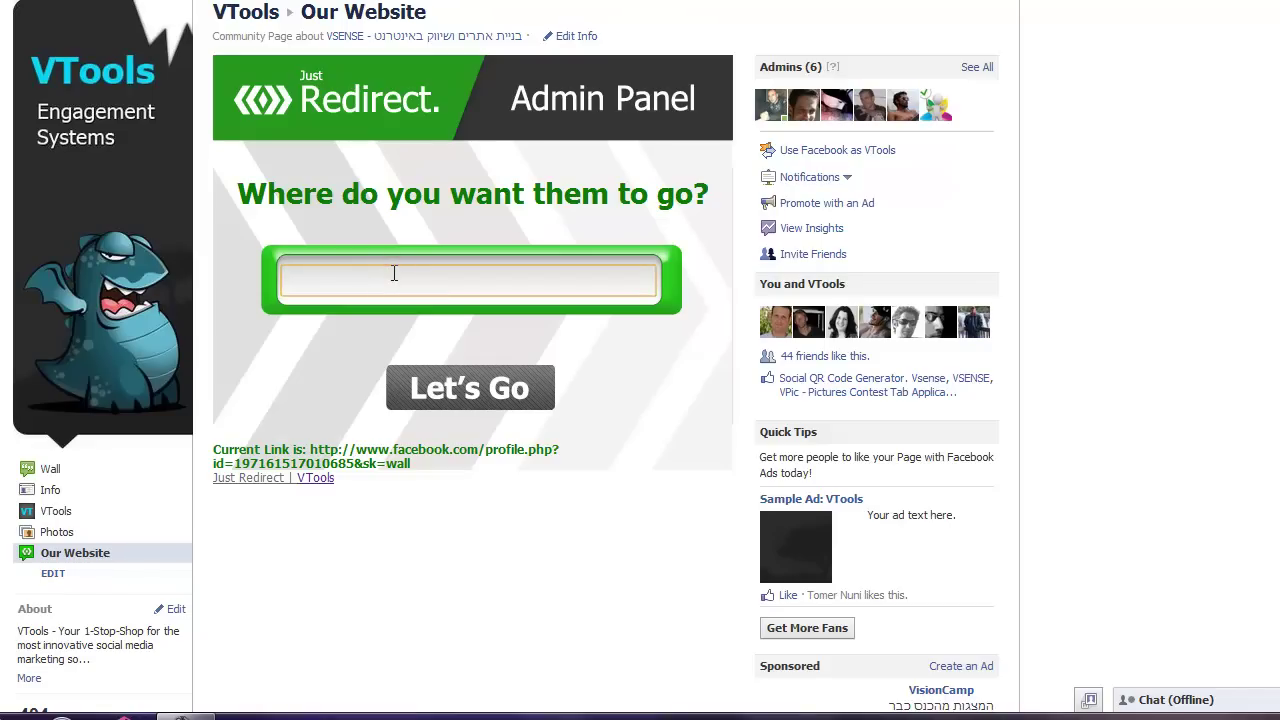
{"action": "type", "text": "http://"}
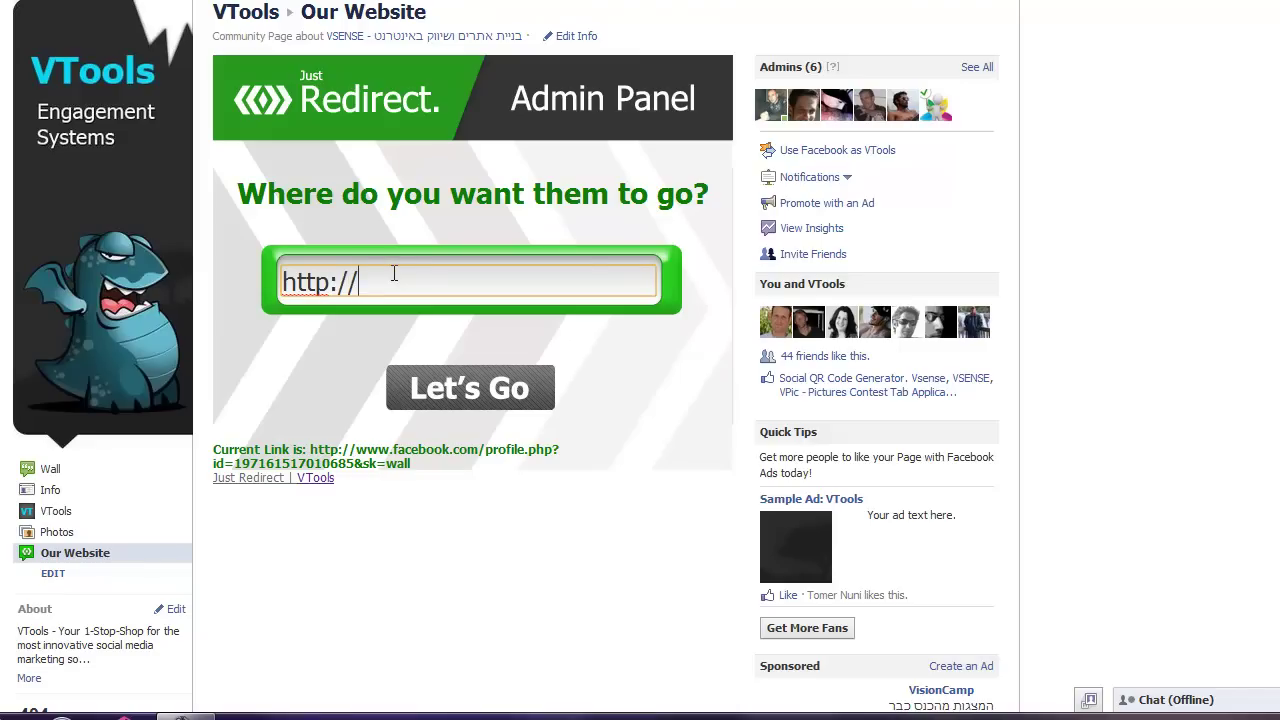
{"action": "type", "text": "www.facebook"}
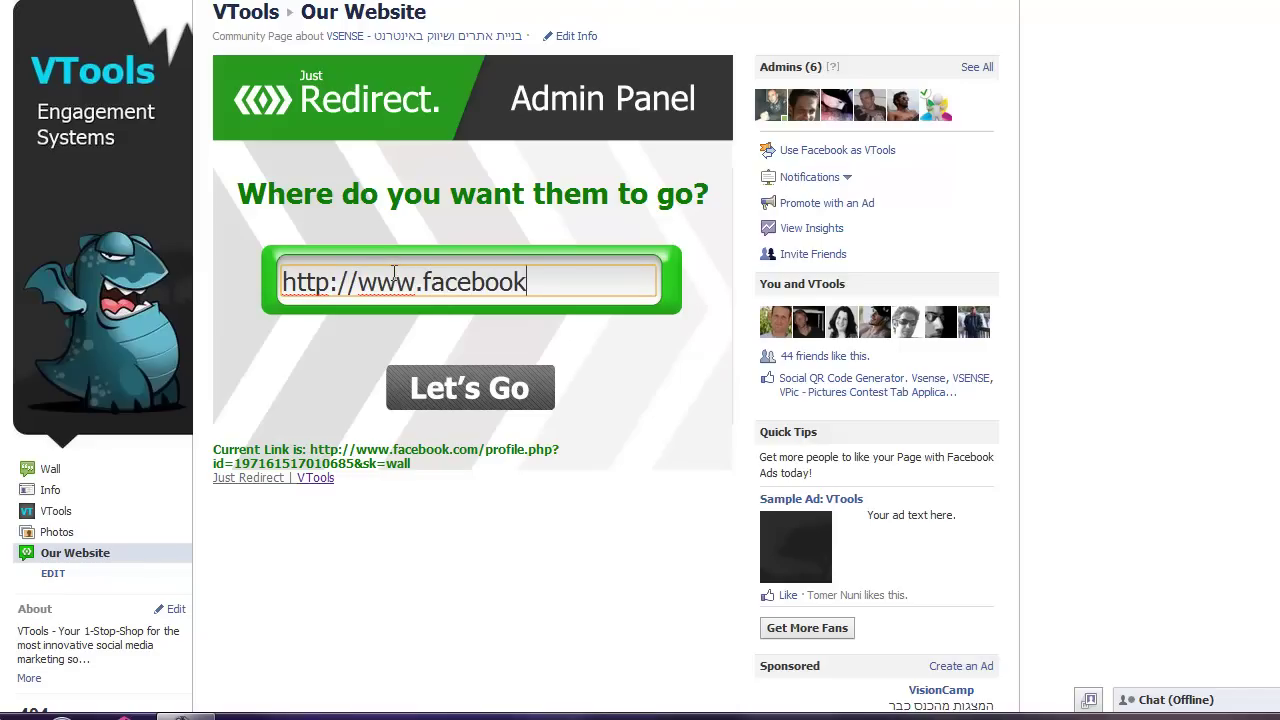
{"action": "type", "text": ".com/"}
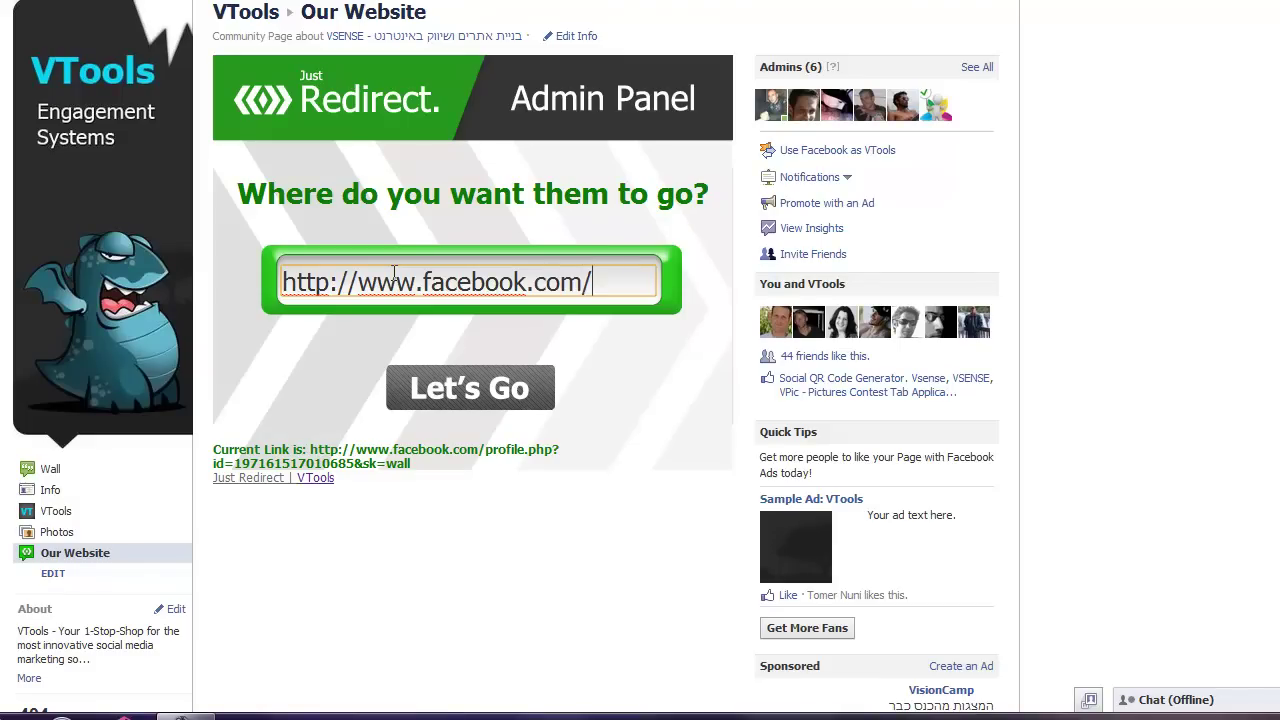
{"action": "type", "text": "vsense"}
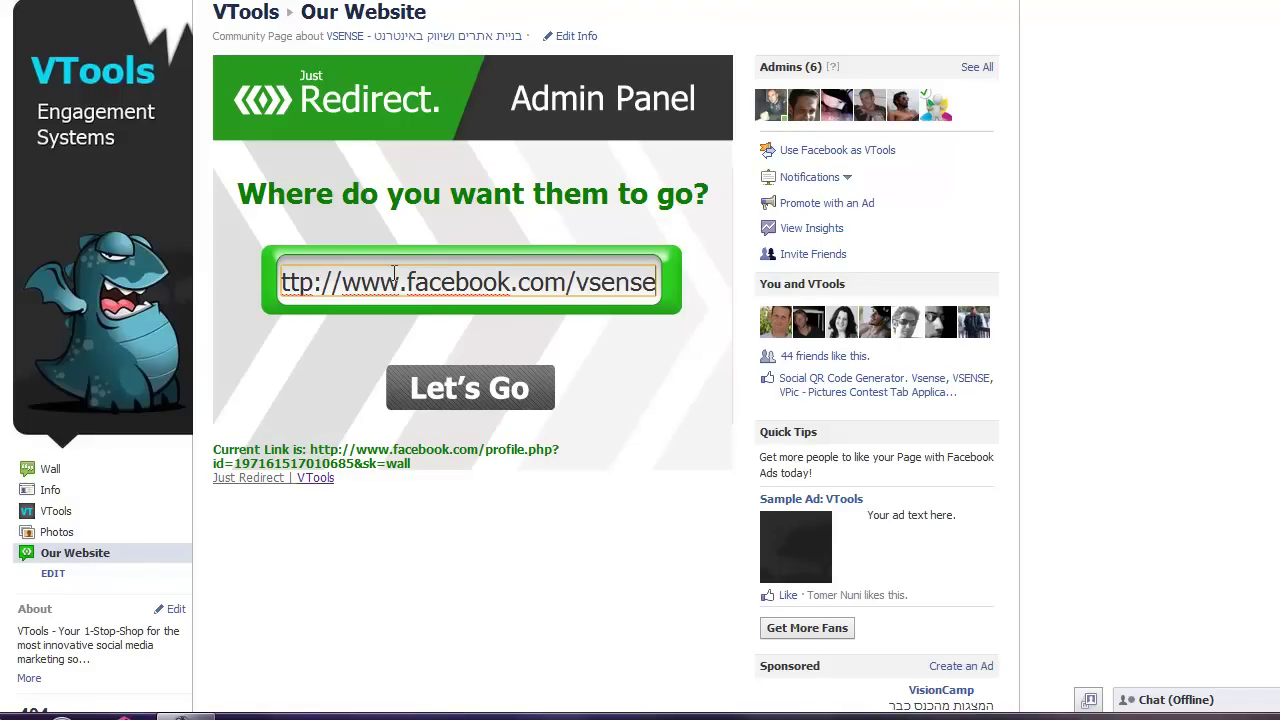
{"action": "left_click", "coordinate": [426, 397]}
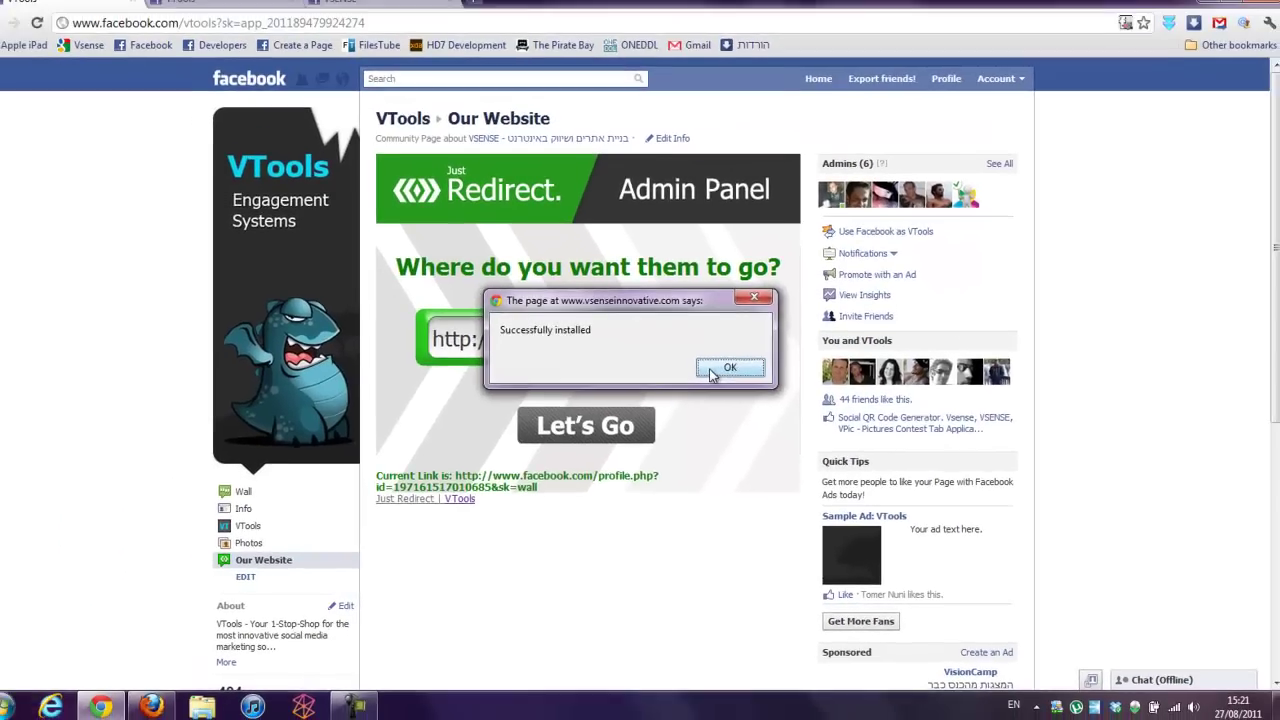
{"action": "left_click", "coordinate": [622, 316]}
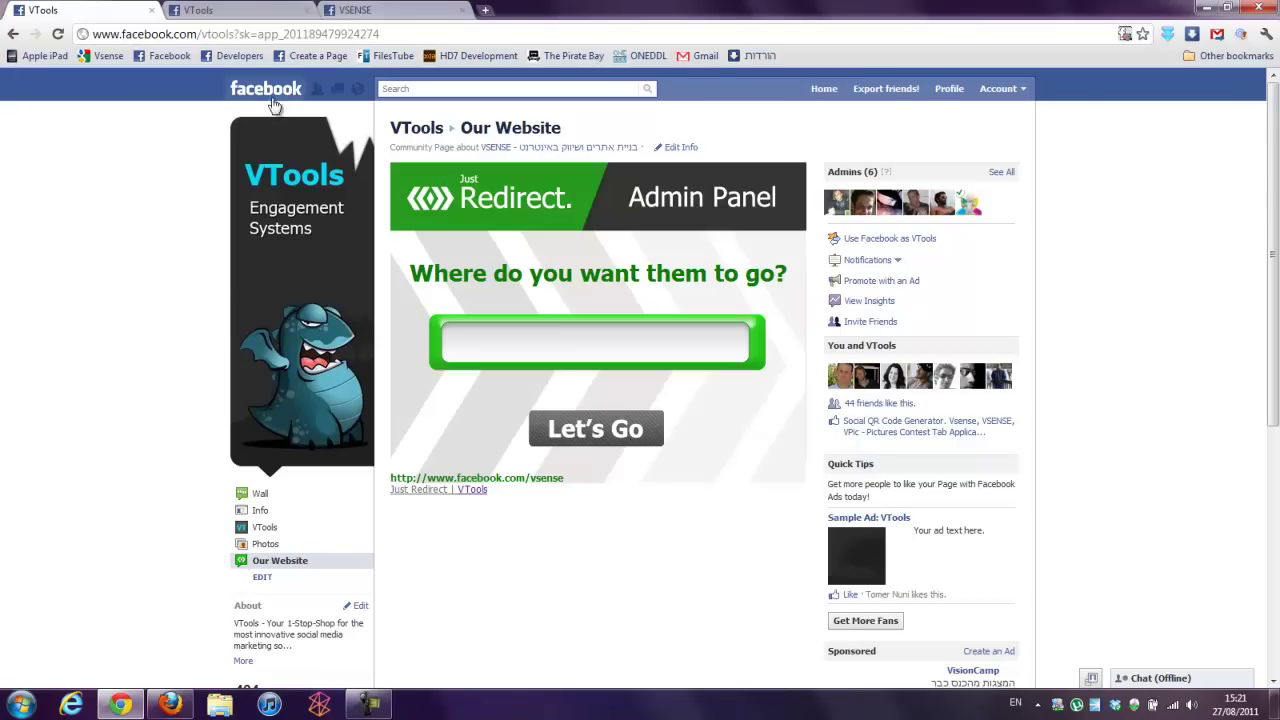
View the VSENSE target page, then reopen Our Website on the VTools page and check its current redirect link
{"action": "left_click", "coordinate": [388, 16]}
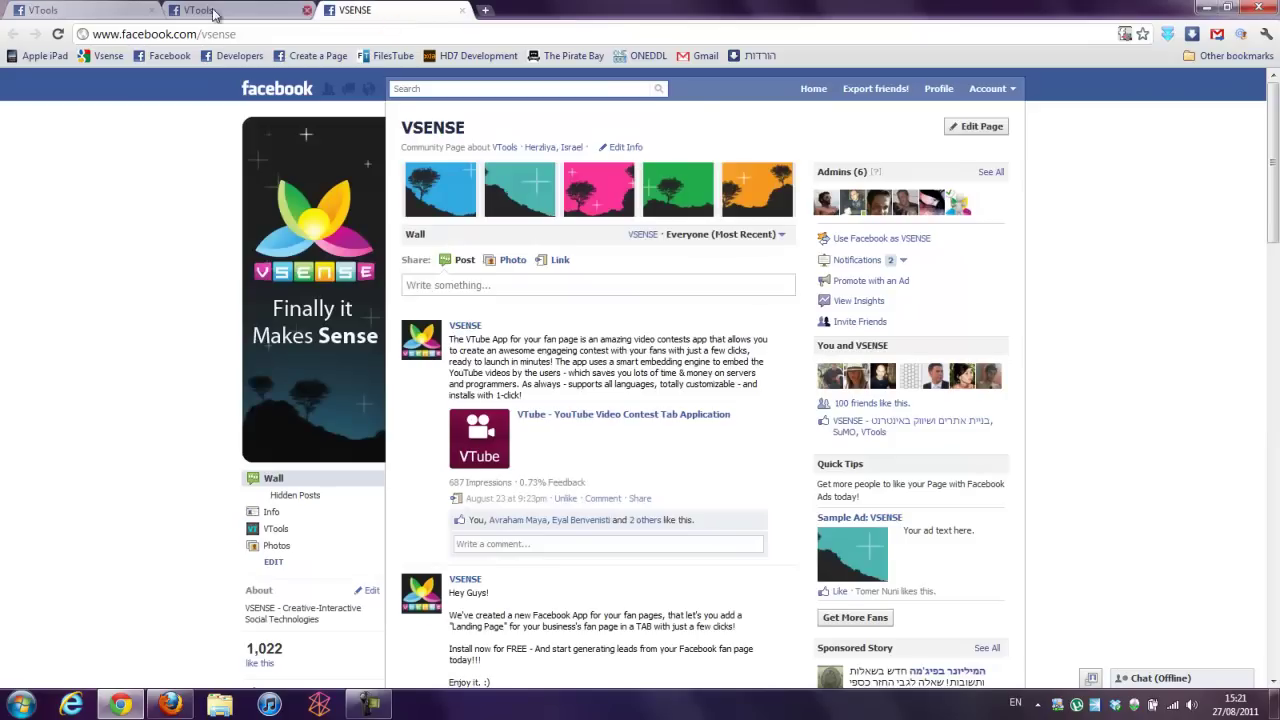
{"action": "left_click", "coordinate": [80, 12]}
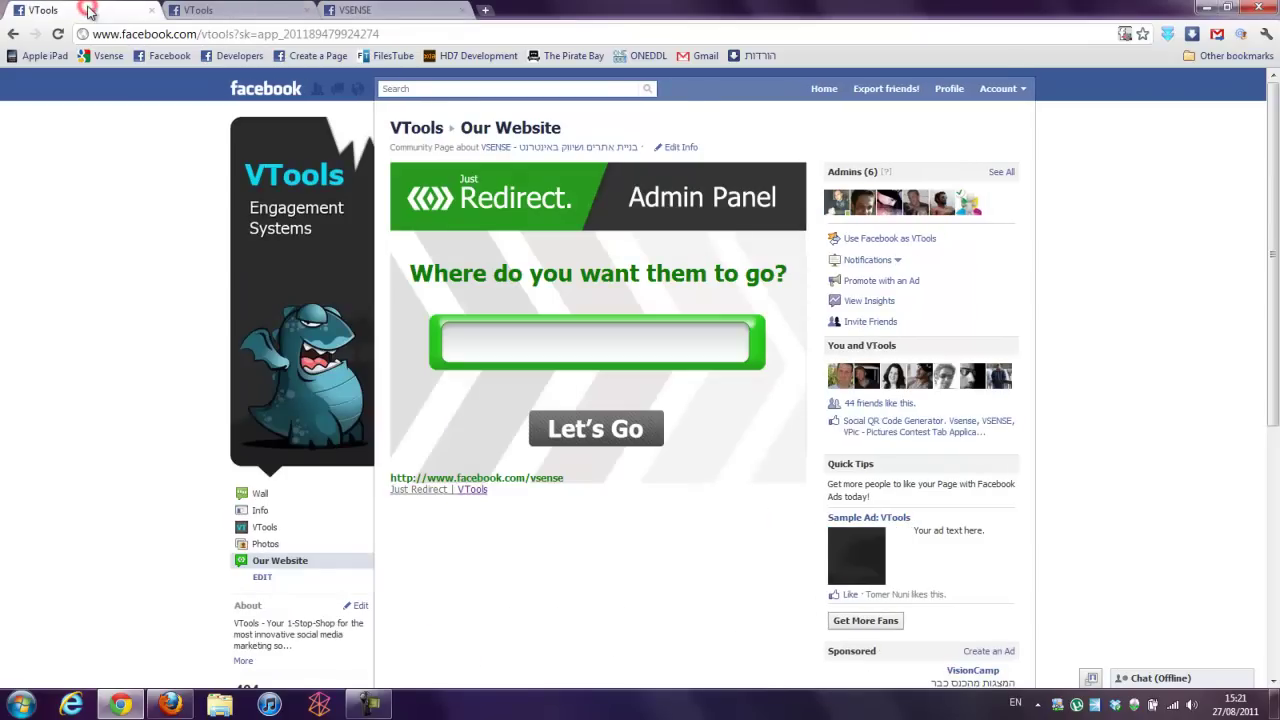
{"action": "left_click", "coordinate": [277, 566]}
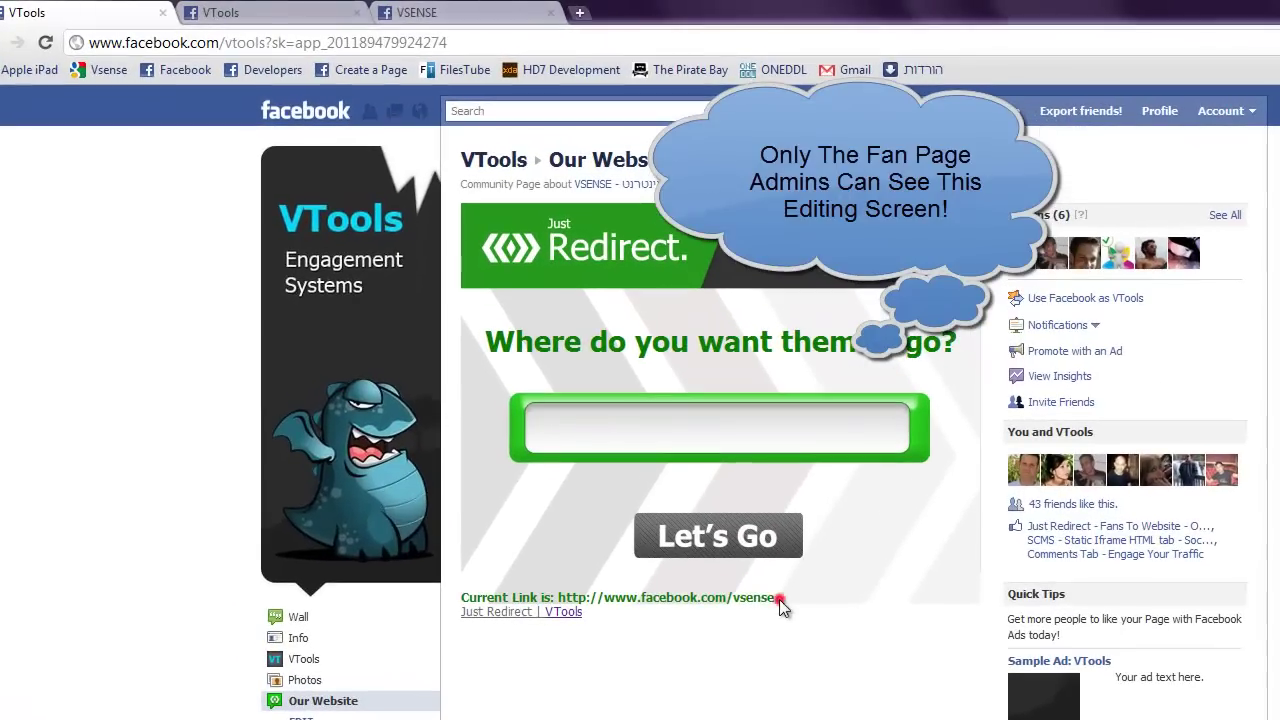
{"action": "left_click_drag", "start_coordinate": [645, 480], "coordinate": [478, 482]}
{"action": "left_click_drag", "start_coordinate": [569, 601], "coordinate": [560, 605]}
{"action": "left_click", "coordinate": [560, 600]}
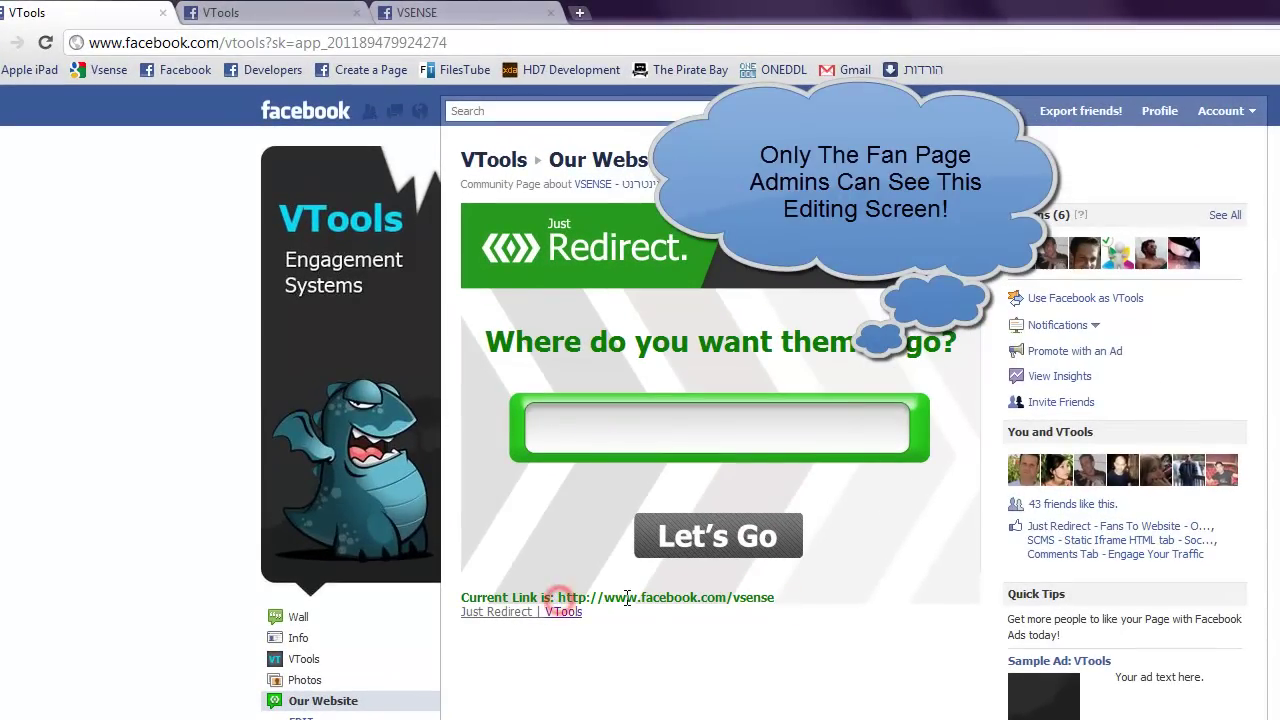
Switch to Firefox, reload the VTools page, check which account is logged in and test the Our Website redirect
{"action": "mouse_move", "coordinate": [185, 719]}
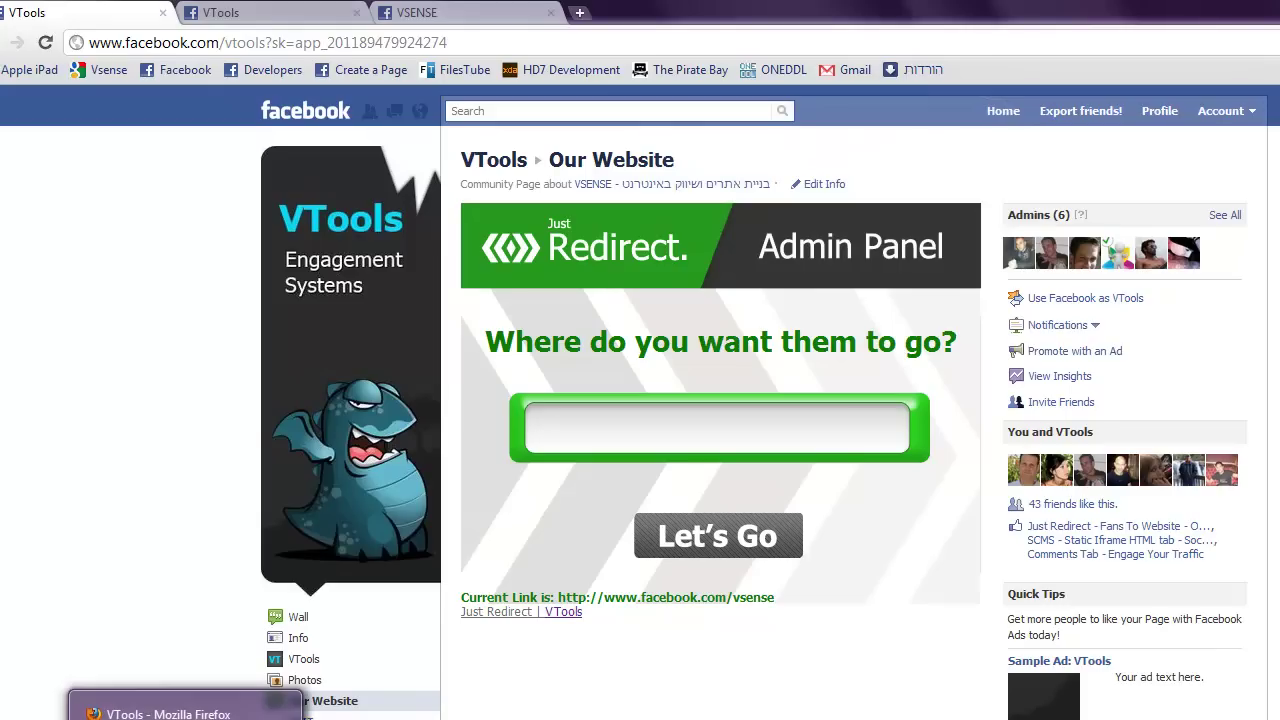
{"action": "left_click", "coordinate": [160, 714]}
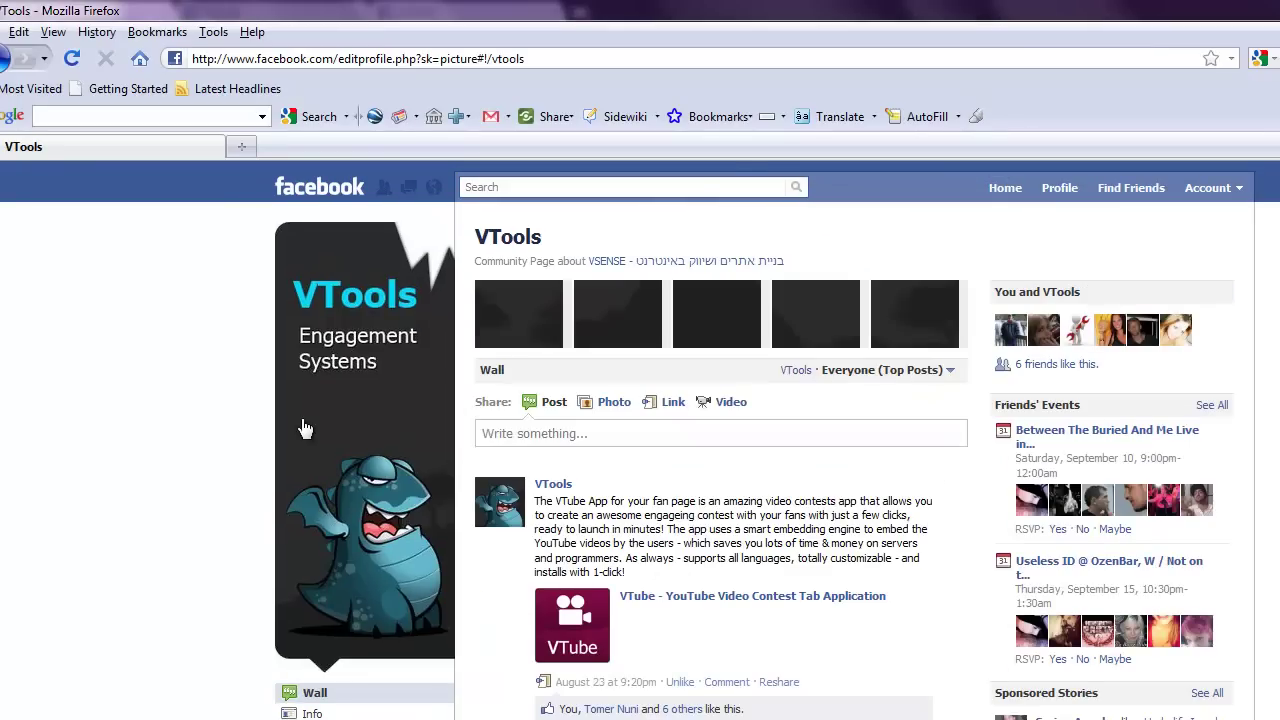
{"action": "left_click", "coordinate": [67, 64]}
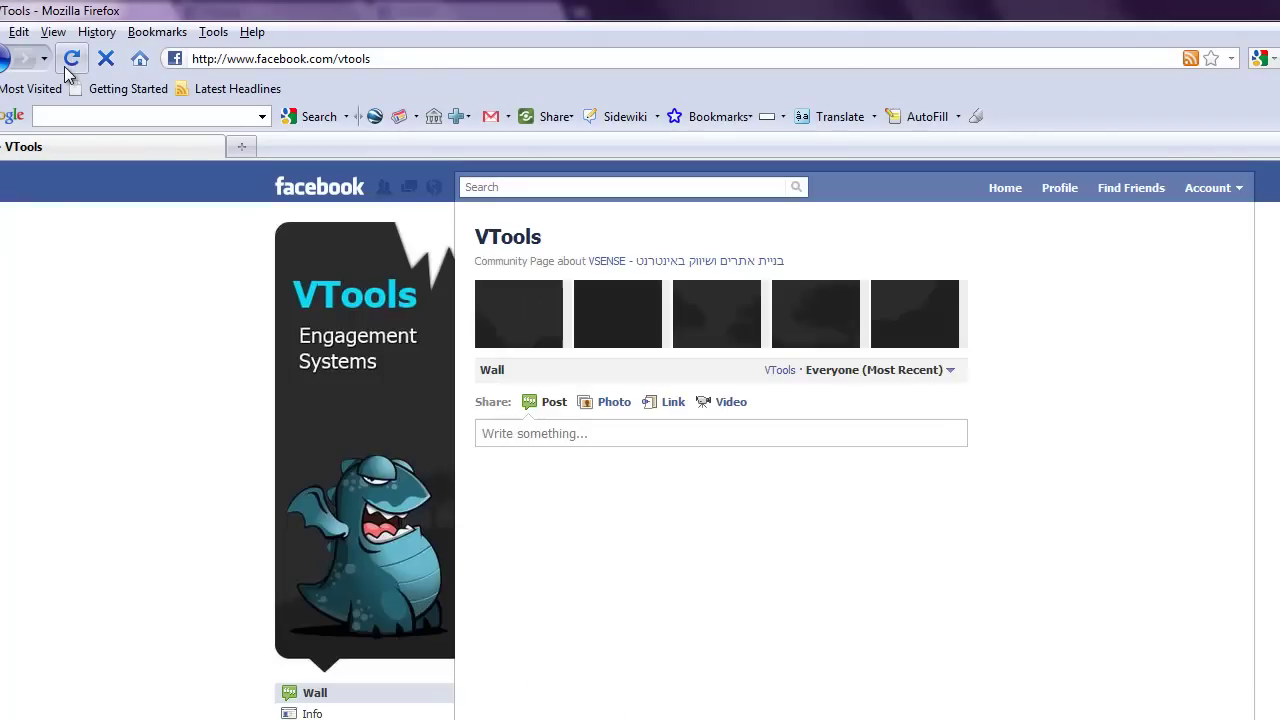
{"action": "left_click", "coordinate": [1192, 200]}
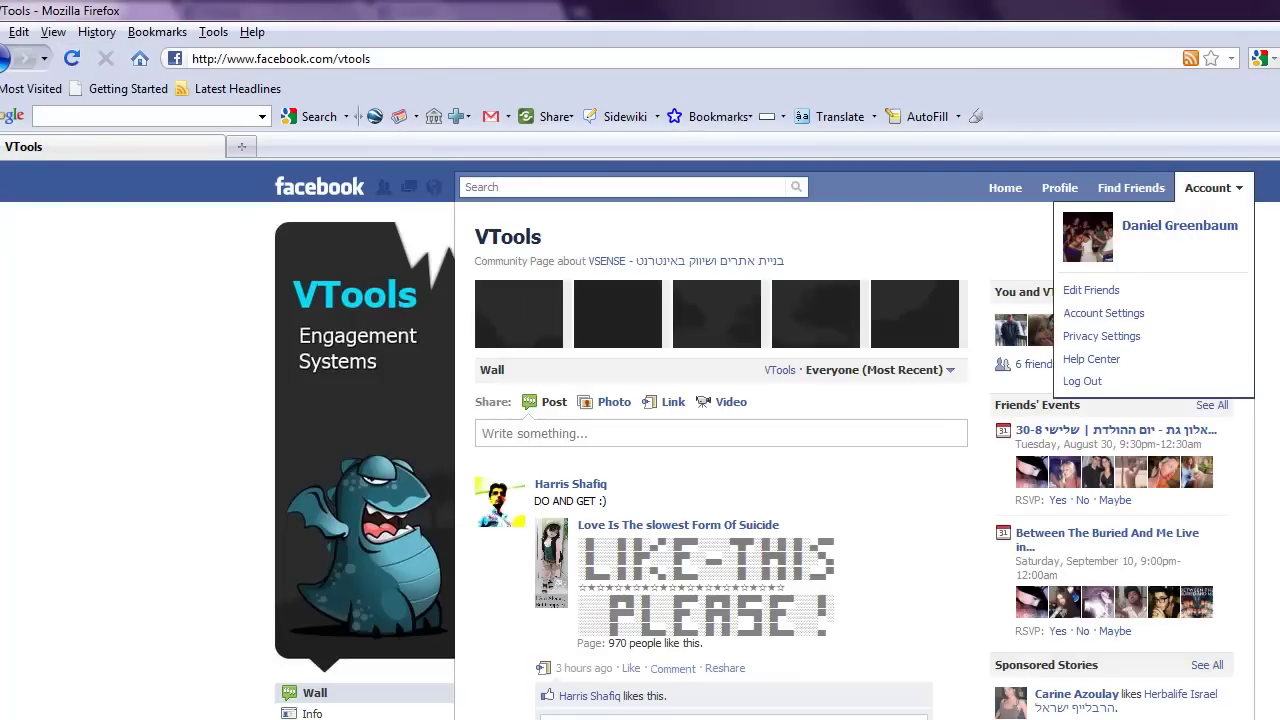
{"action": "left_click", "coordinate": [1236, 188]}
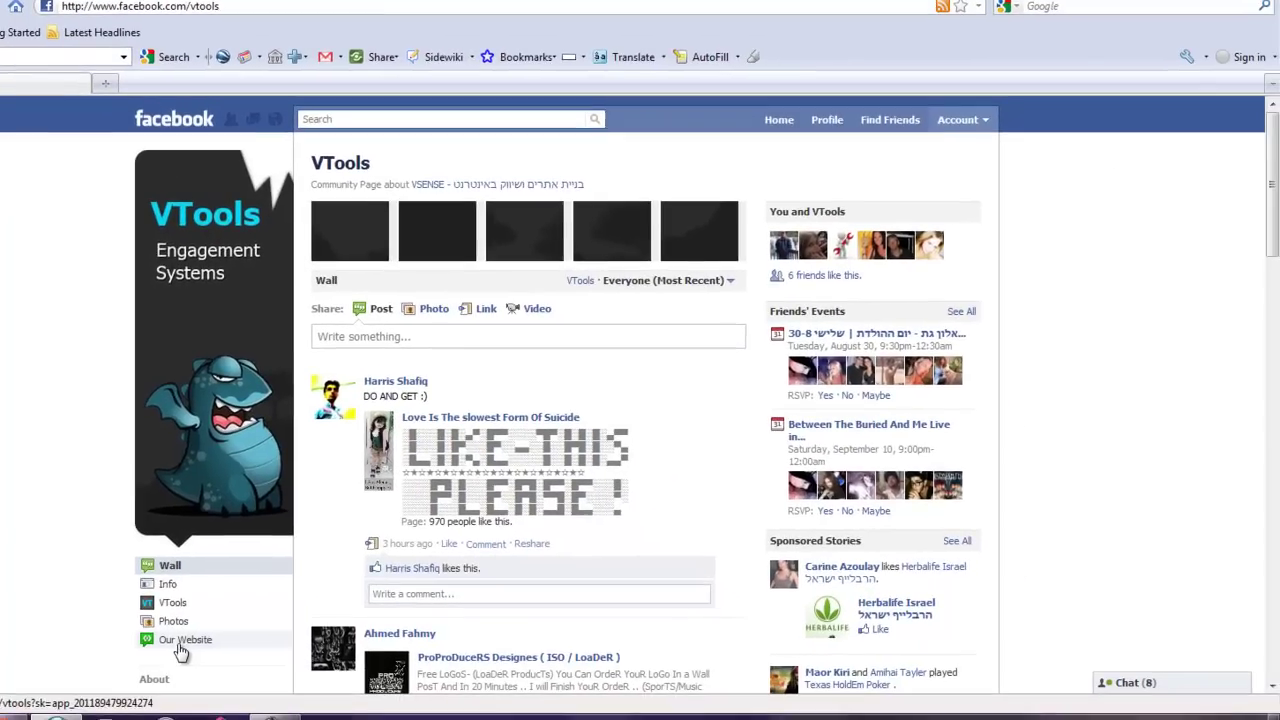
{"action": "left_click", "coordinate": [180, 645]}
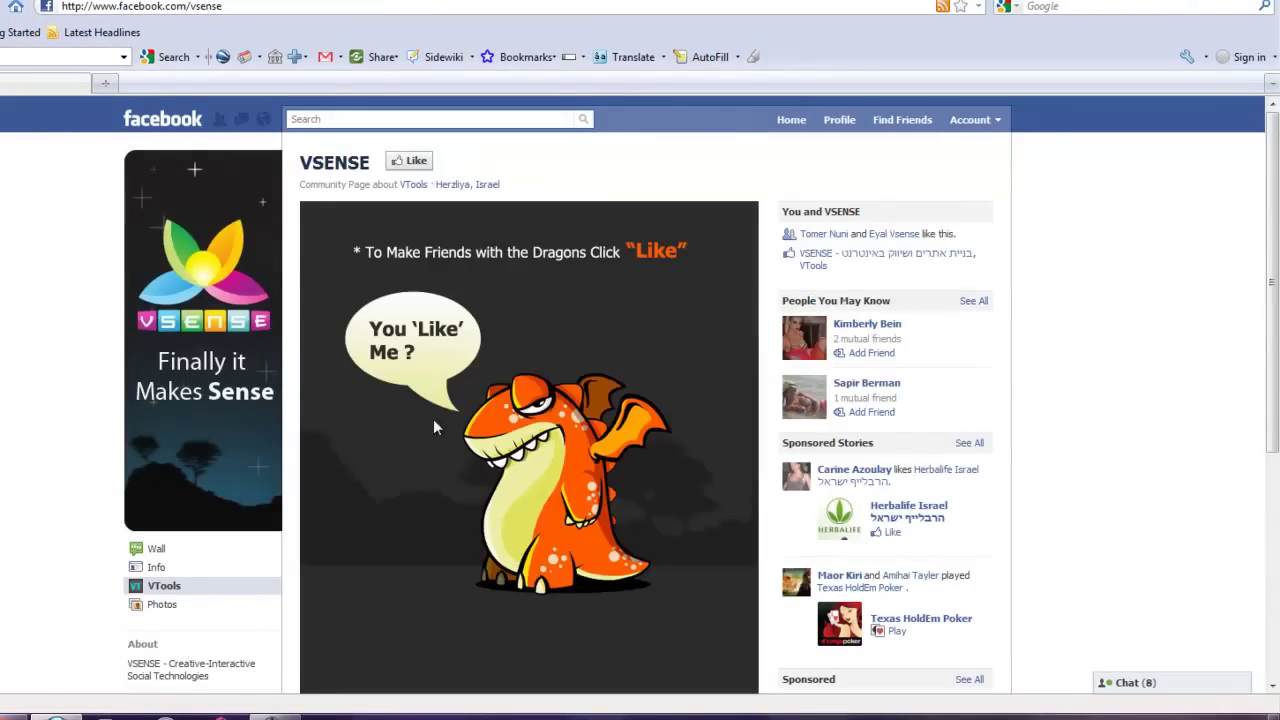
Like the VSENSE page and view its VTools content
{"action": "left_click", "coordinate": [406, 163]}
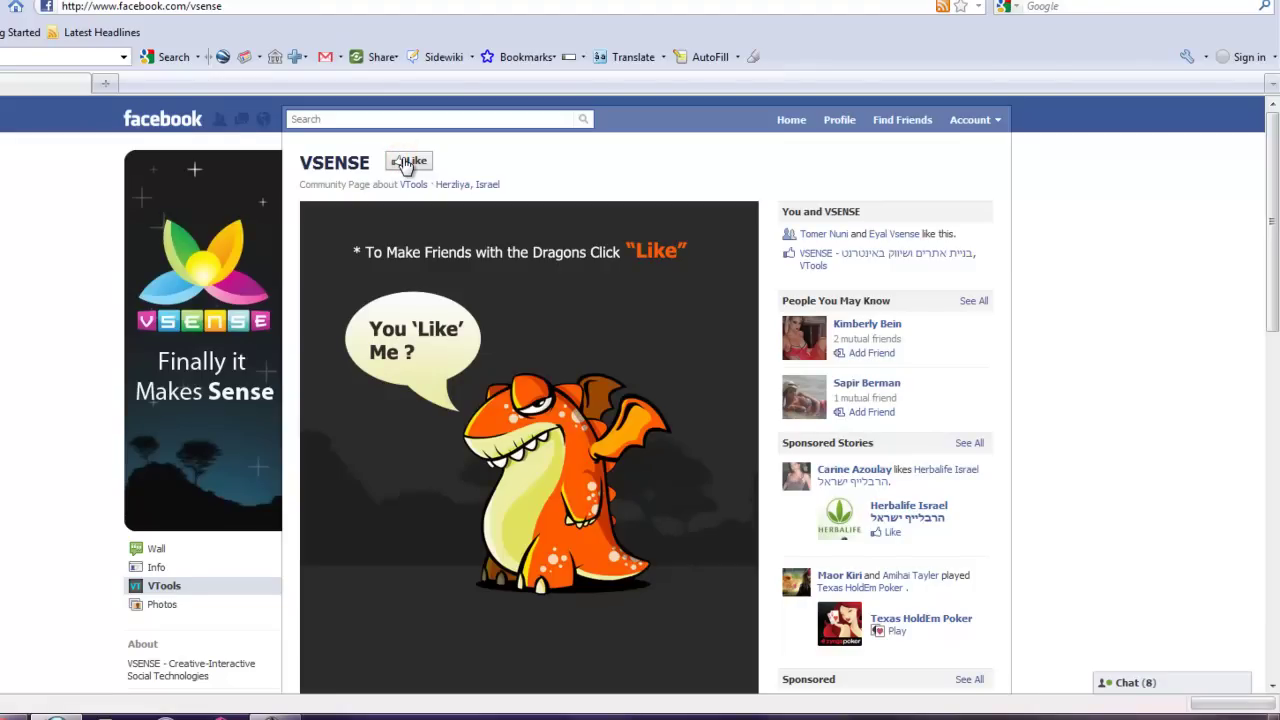
{"action": "left_click", "coordinate": [406, 163]}
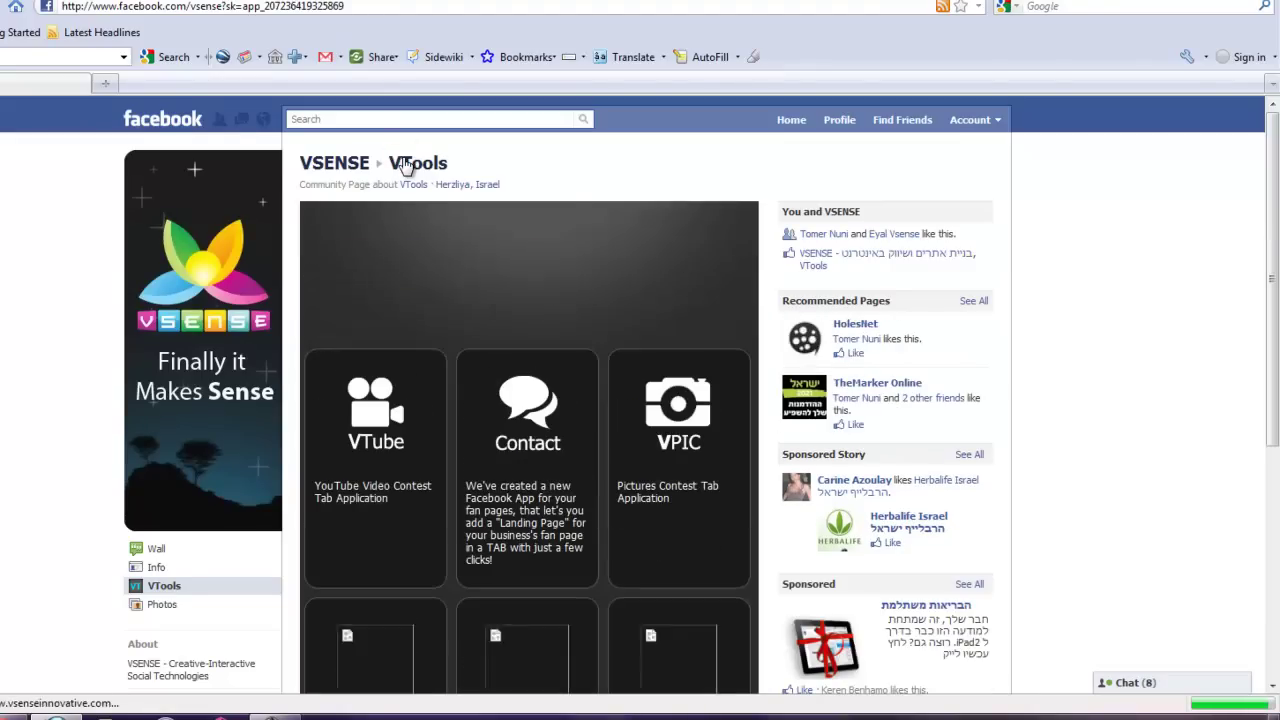
{"action": "mouse_move", "coordinate": [1268, 165]}
{"action": "left_mouse_down"}
{"action": "mouse_move", "coordinate": [1268, 372]}
{"action": "mouse_move", "coordinate": [1263, 162]}
{"action": "left_mouse_up"}
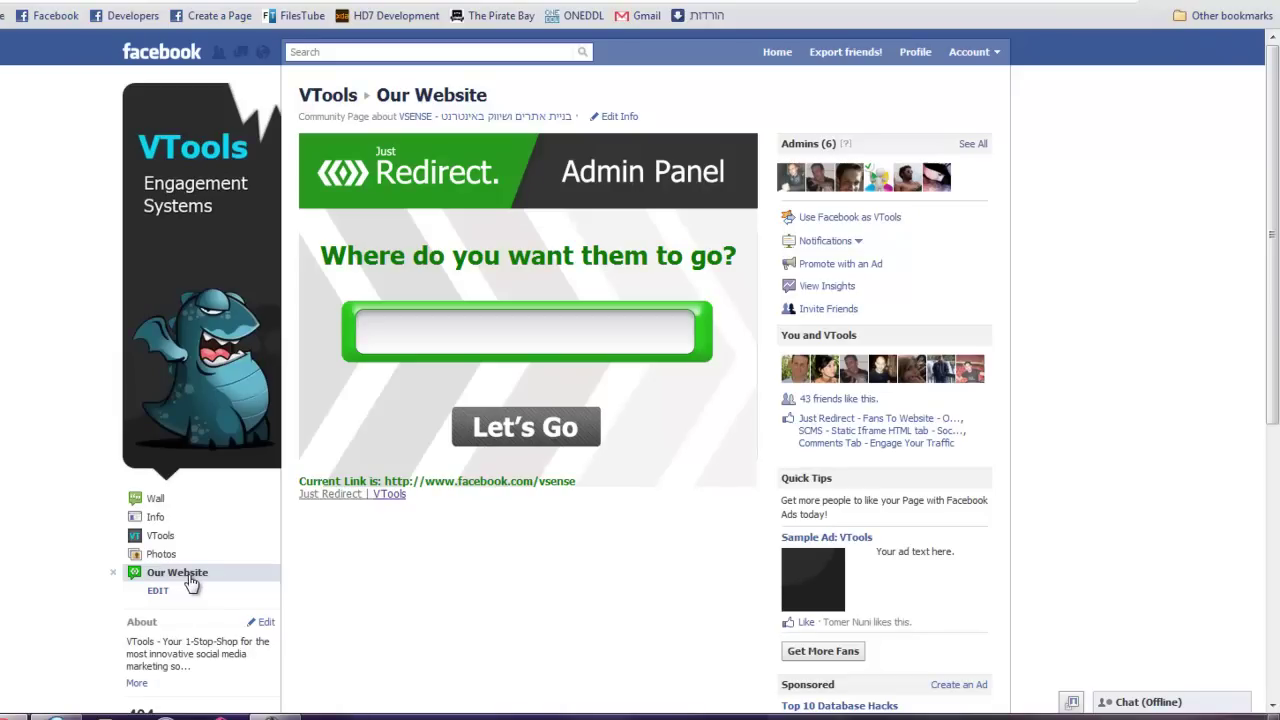
Set the Just Redirect app's custom tab name to VSENSE Fan Page in the VTools page's app settings and save it
{"action": "left_click", "coordinate": [620, 117]}
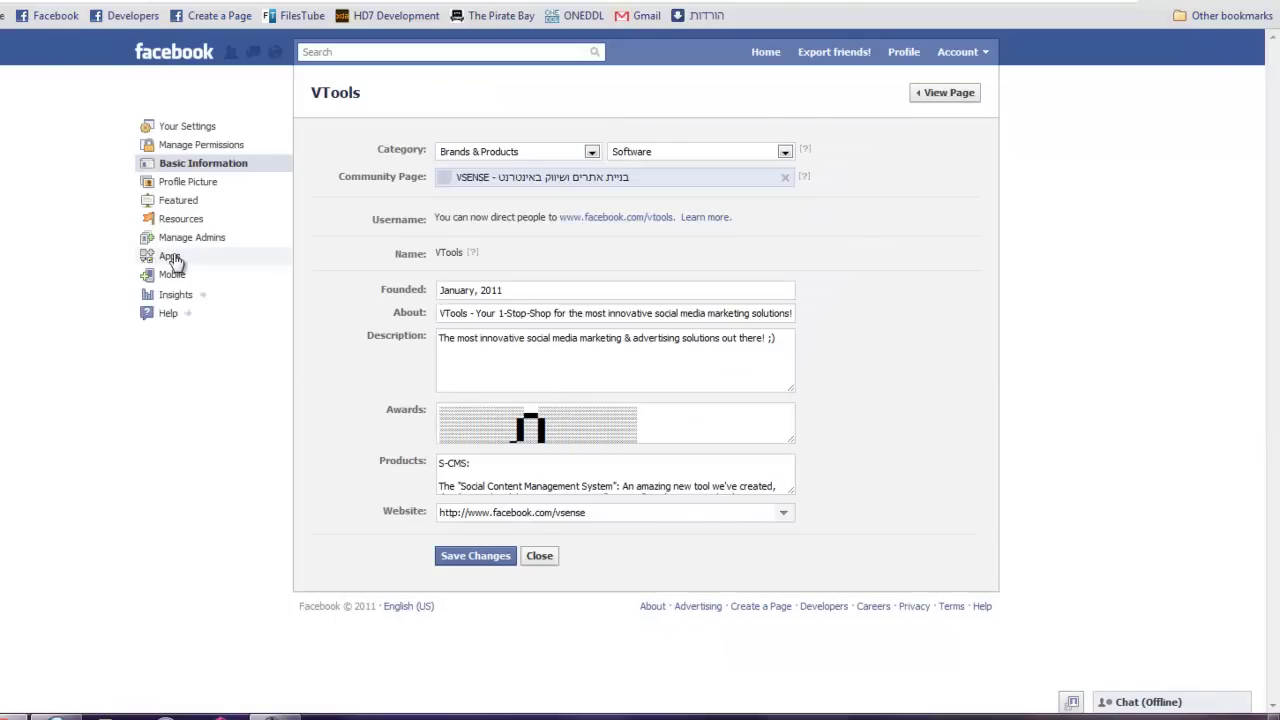
{"action": "left_click", "coordinate": [171, 256]}
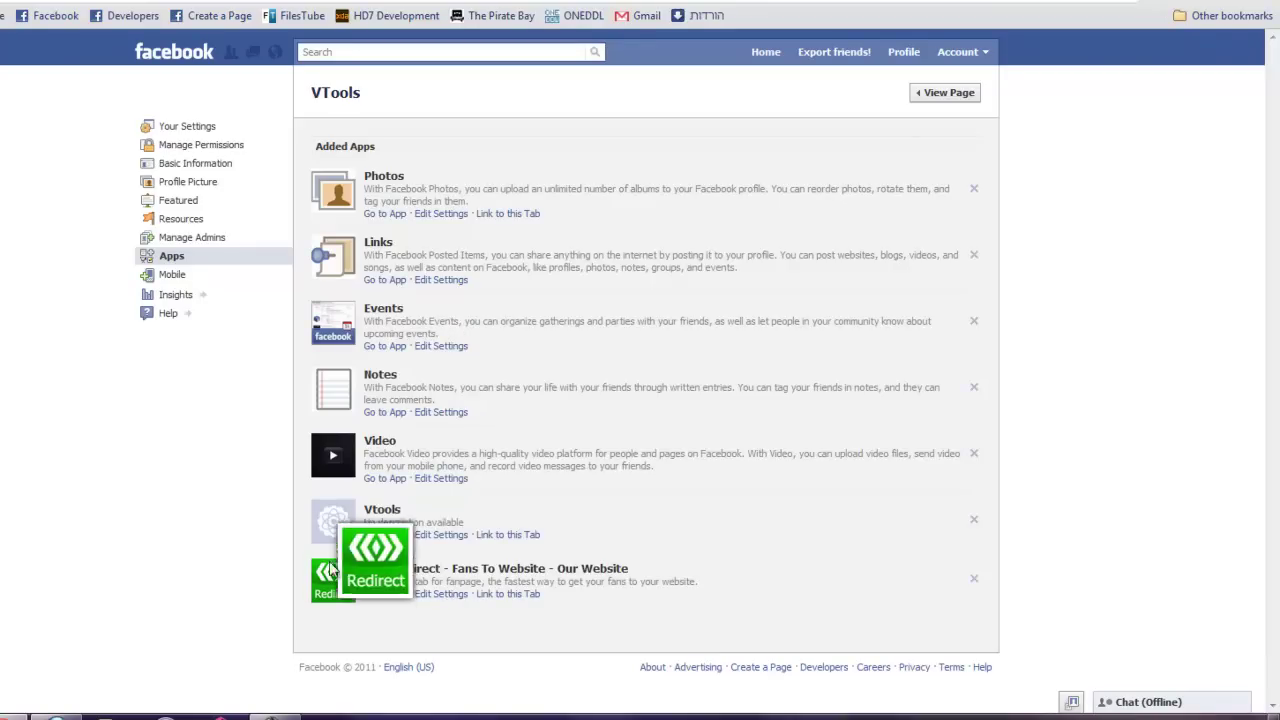
{"action": "left_click", "coordinate": [440, 596]}
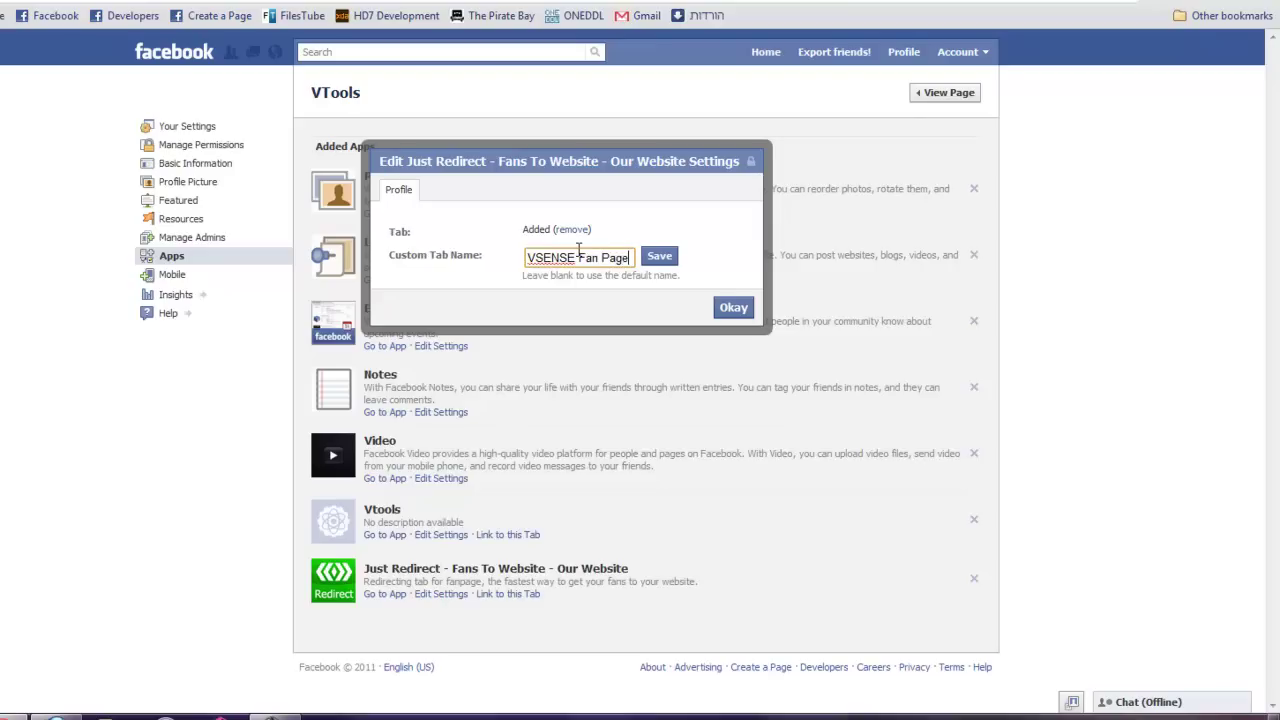
{"action": "left_click", "coordinate": [660, 258]}
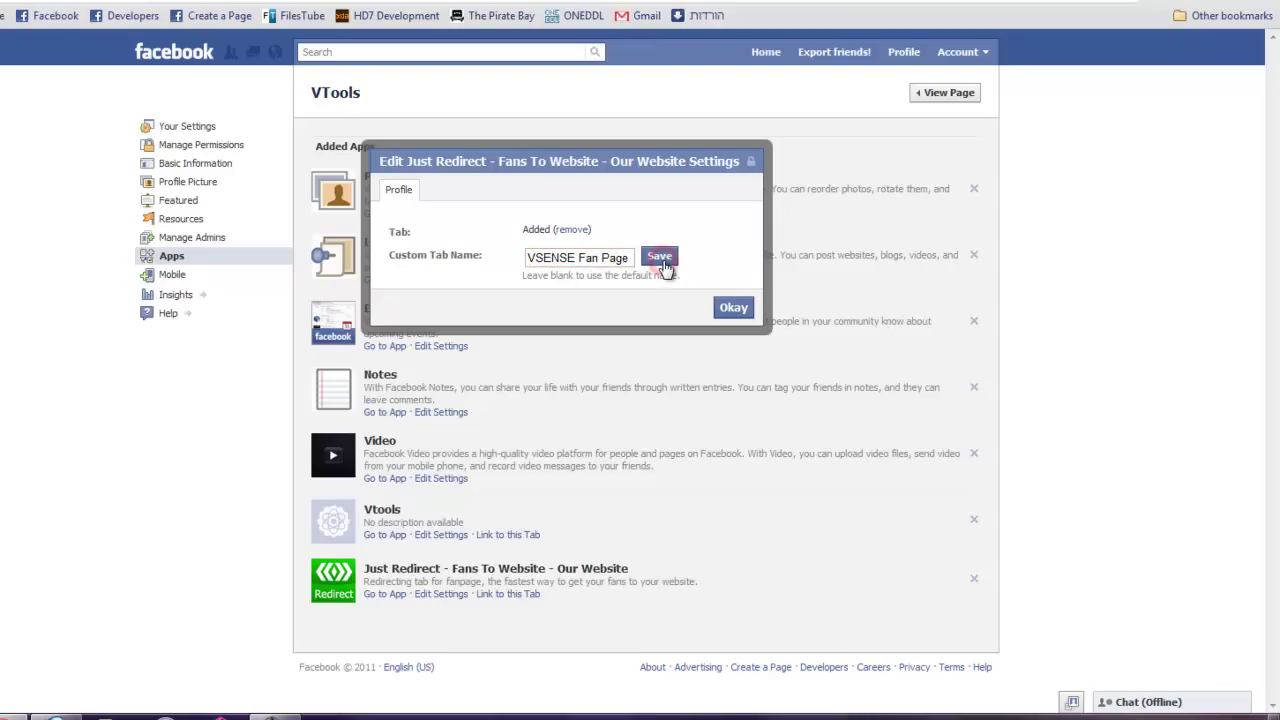
{"action": "left_click", "coordinate": [735, 308]}
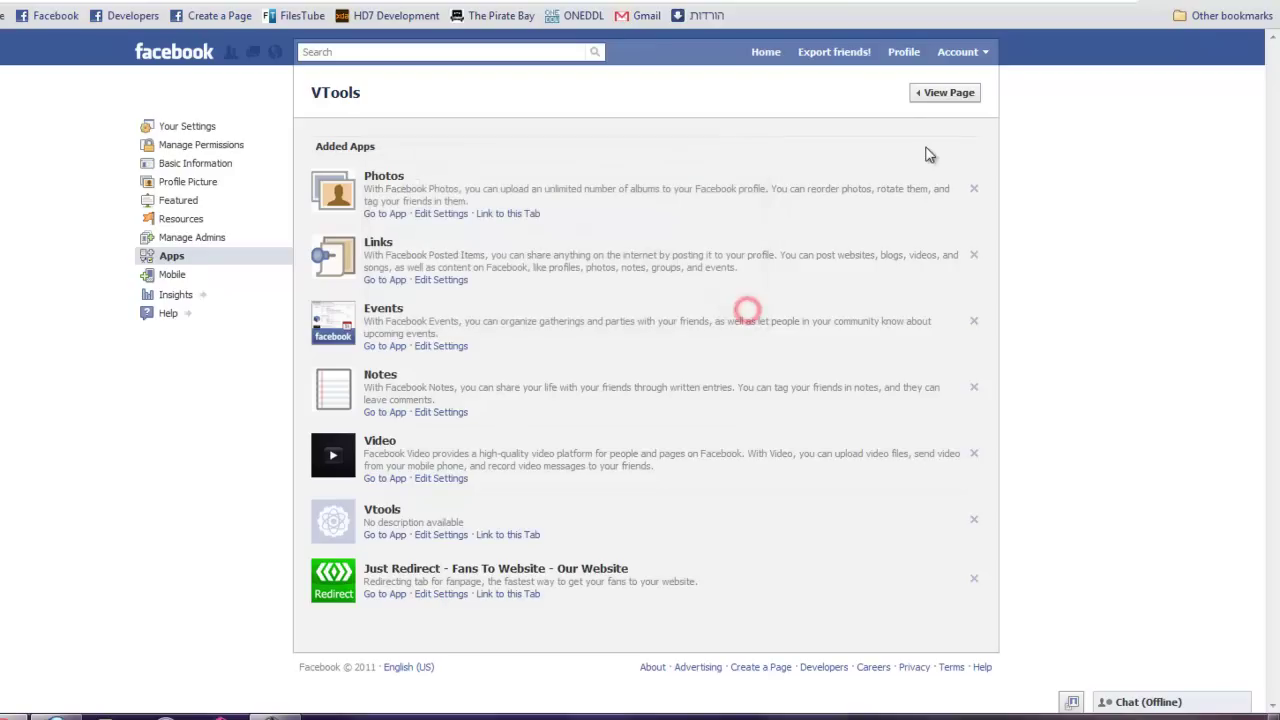
Return to the VTools page and move the VSENSE Fan Page tab above Photos in the page's tab order
{"action": "left_click", "coordinate": [942, 93]}
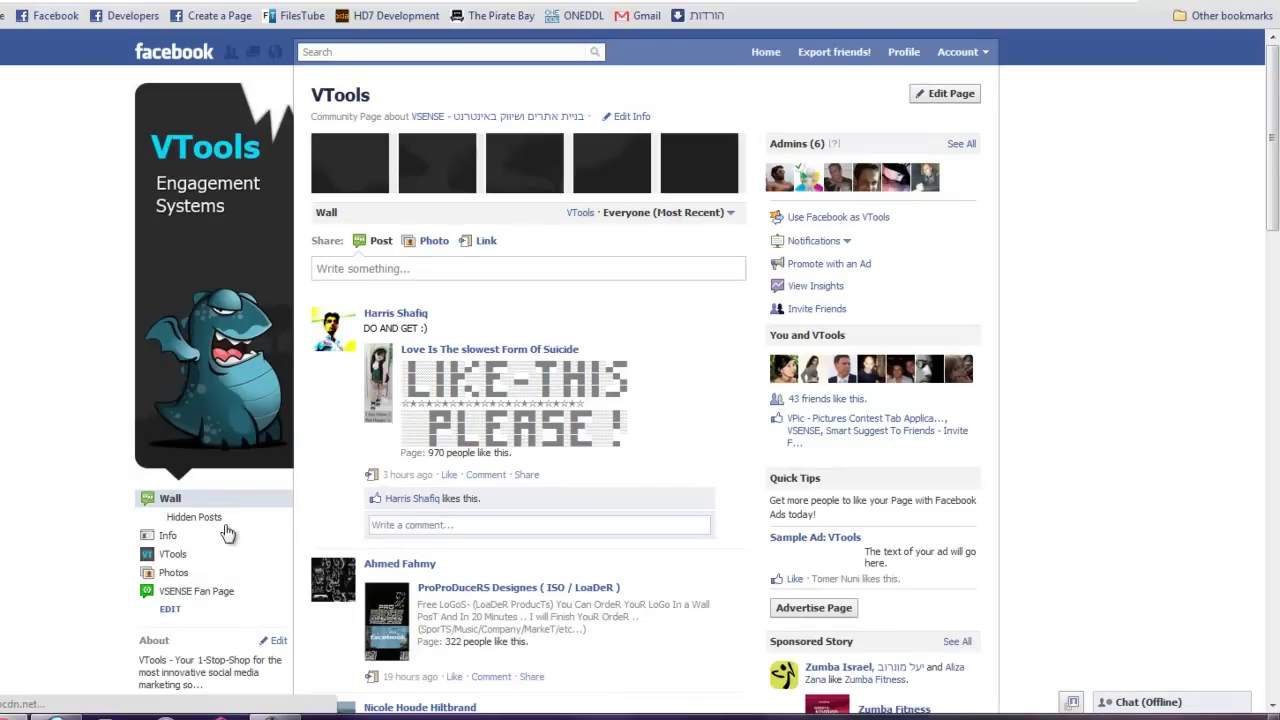
{"action": "left_click", "coordinate": [168, 611]}
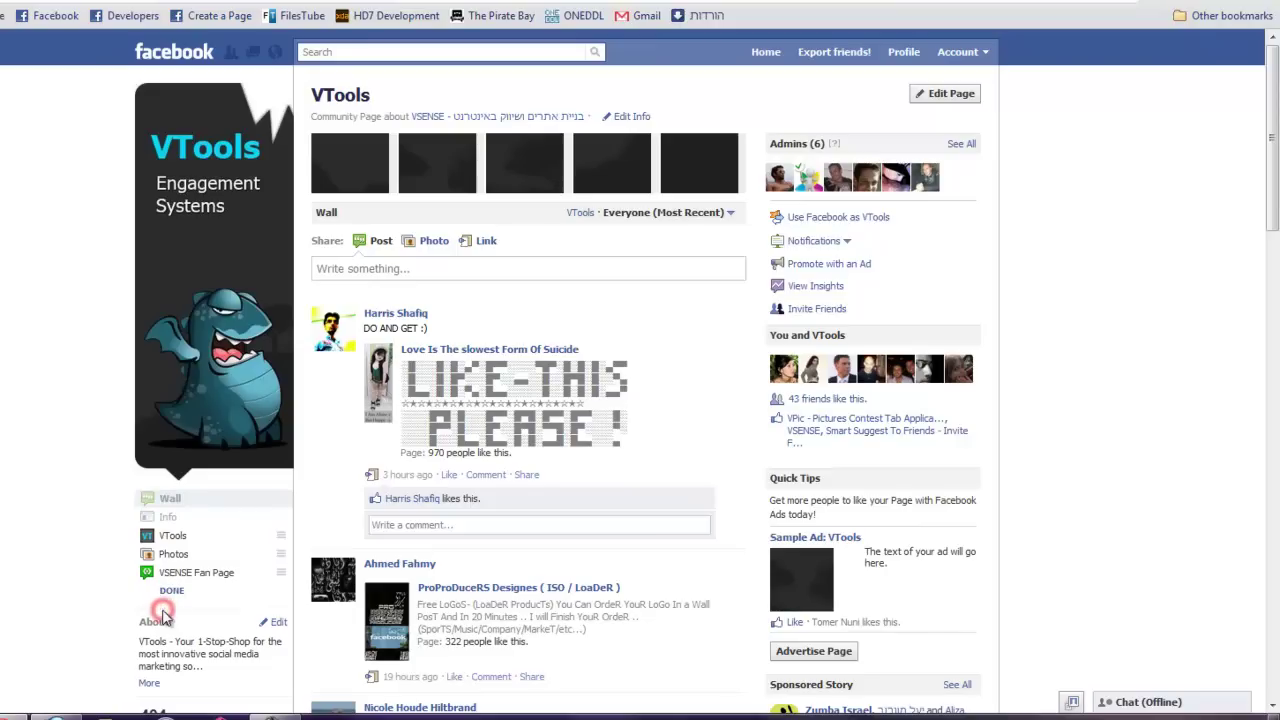
{"action": "left_click_drag", "start_coordinate": [280, 575], "coordinate": [277, 554]}
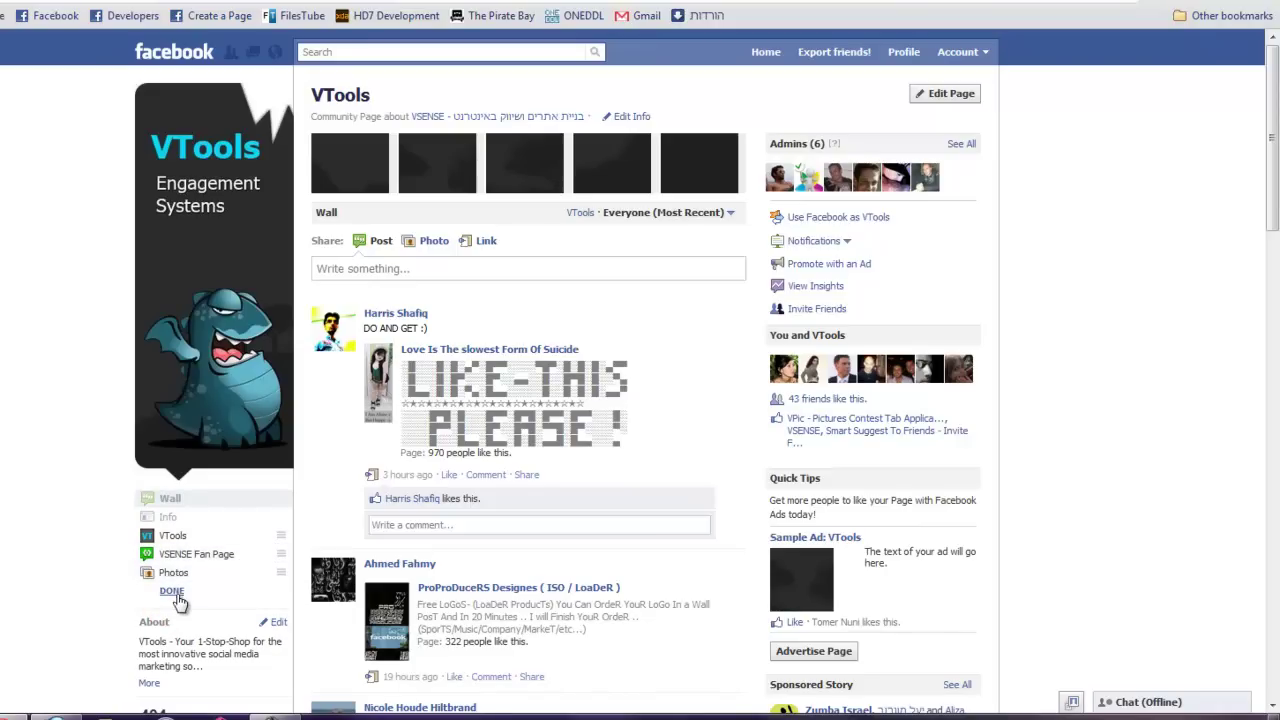
{"action": "left_click", "coordinate": [171, 590]}
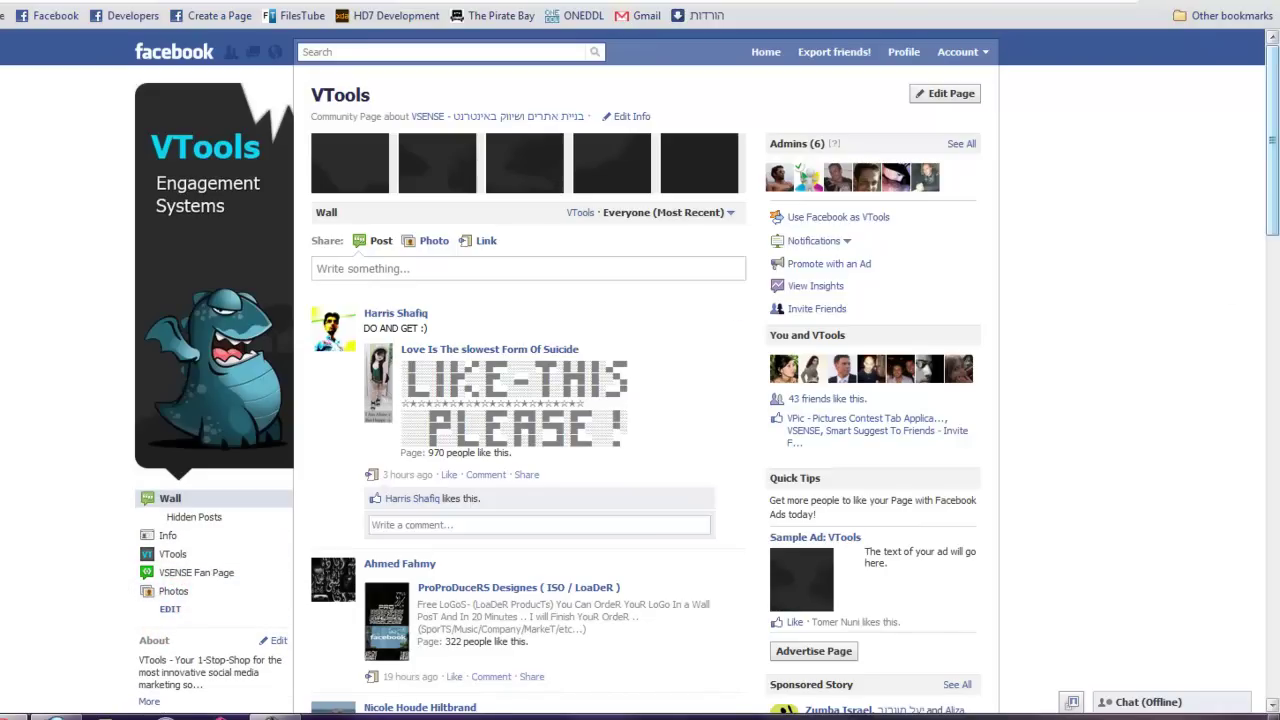
{"action": "scroll", "coordinate": [1272, 150], "scroll_direction": "down", "scroll_amount": 2}
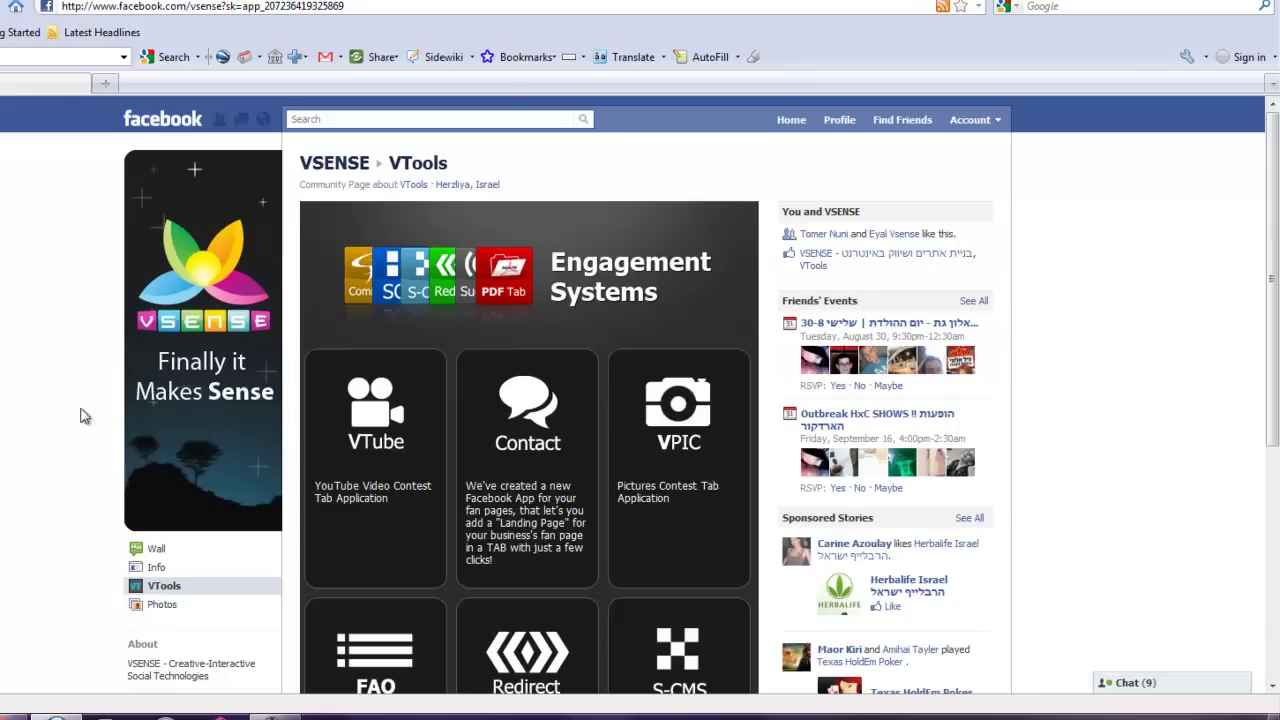
Switch to Firefox, search Facebook for vtools, open the VTools page and test the VSENSE Fan Page tab's redirect
{"action": "key", "text": "alt+Left"}
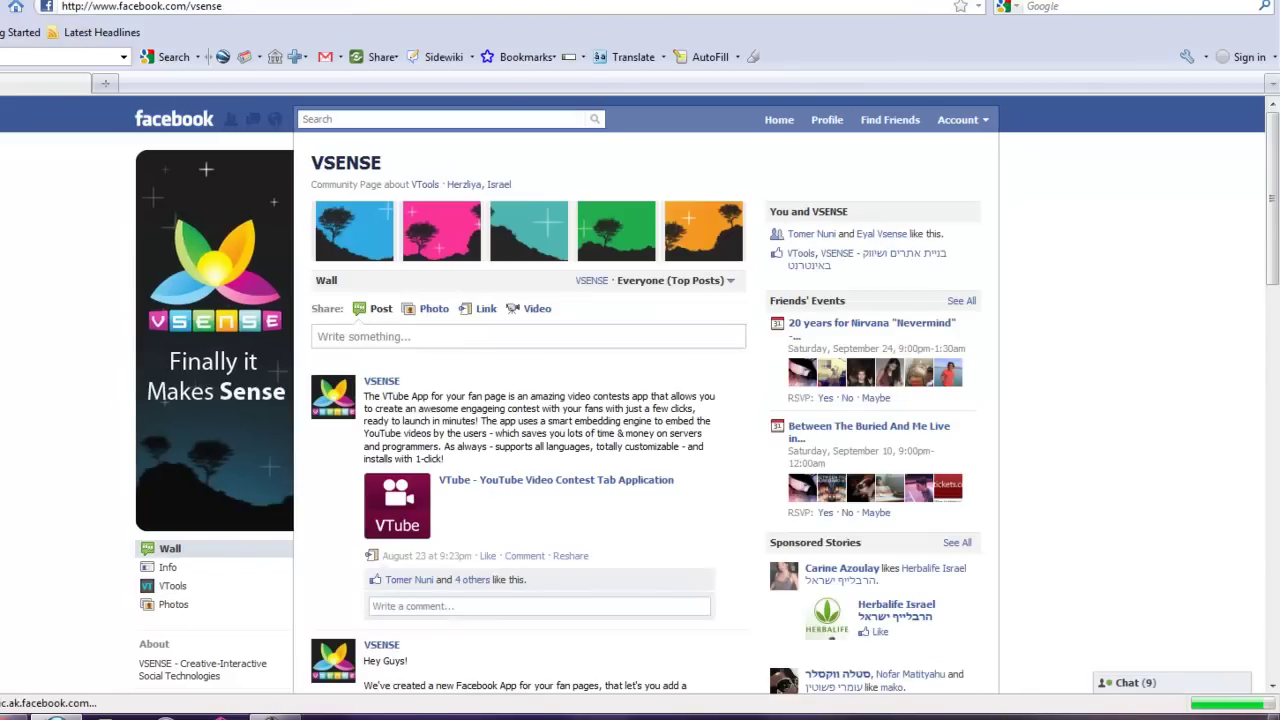
{"action": "key", "text": "alt+Right"}
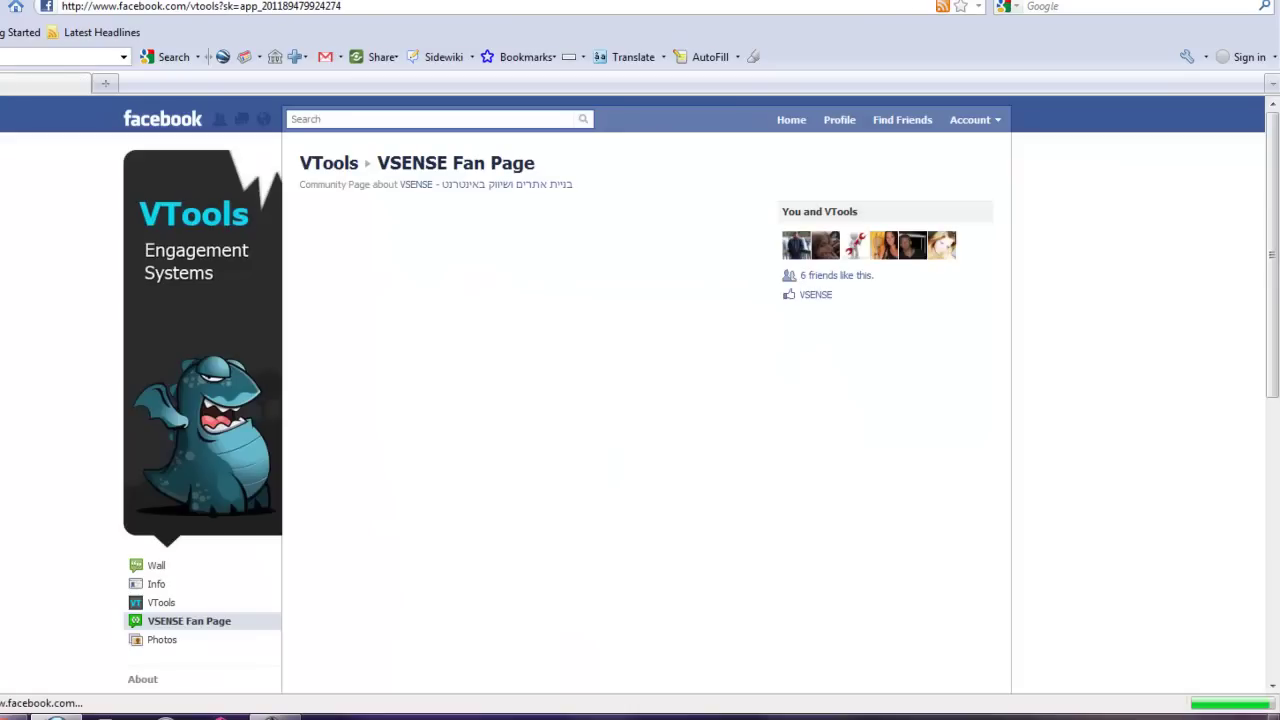
{"action": "key", "text": "alt+Left"}
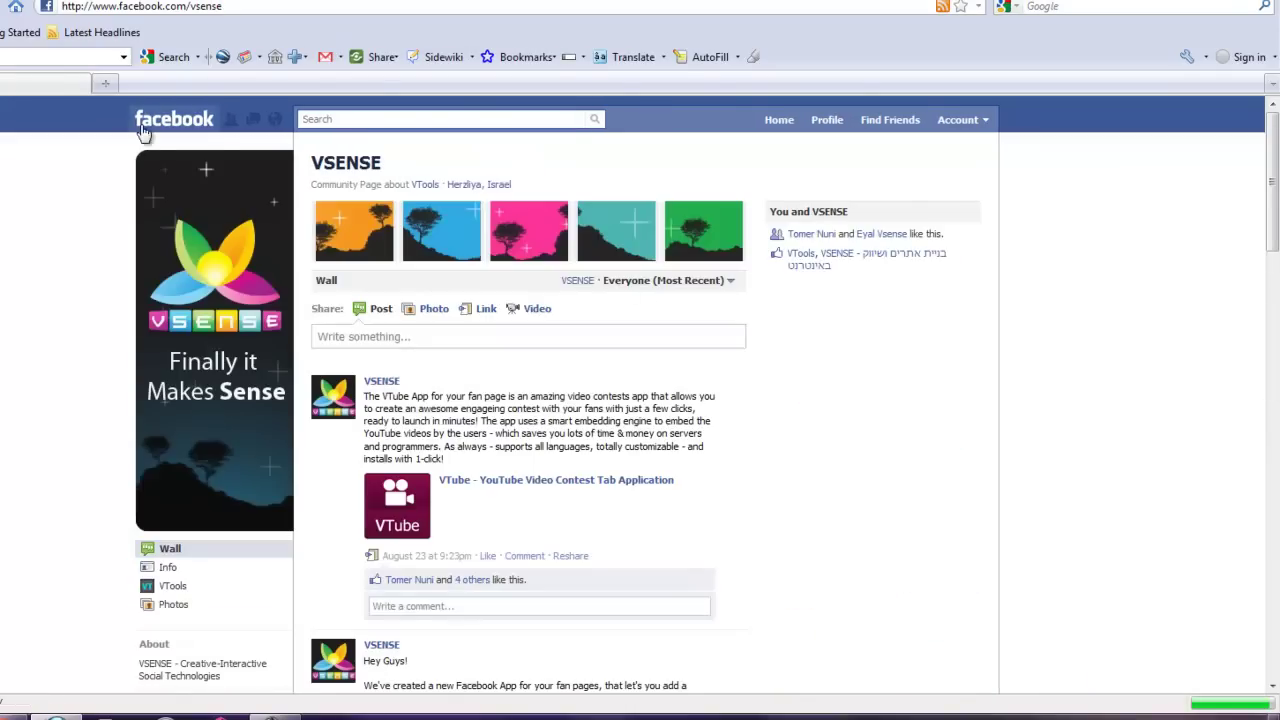
{"action": "left_click", "coordinate": [336, 119]}
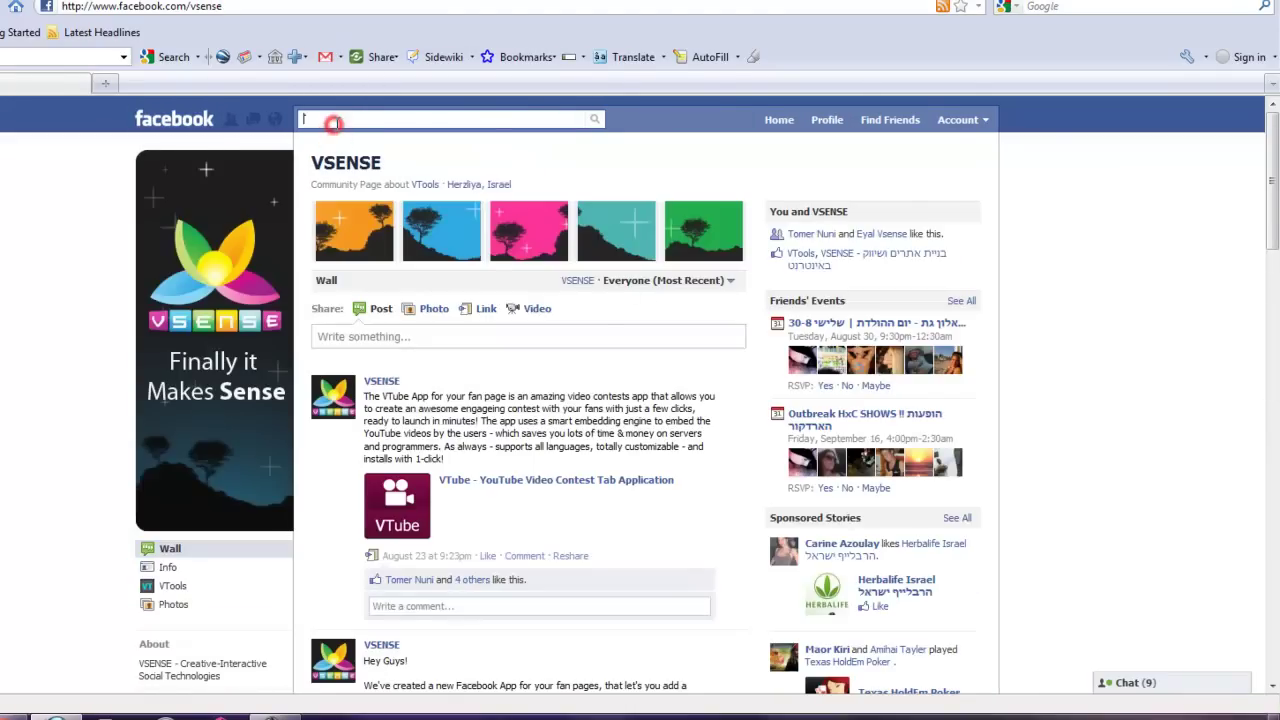
{"action": "type", "text": "vtools"}
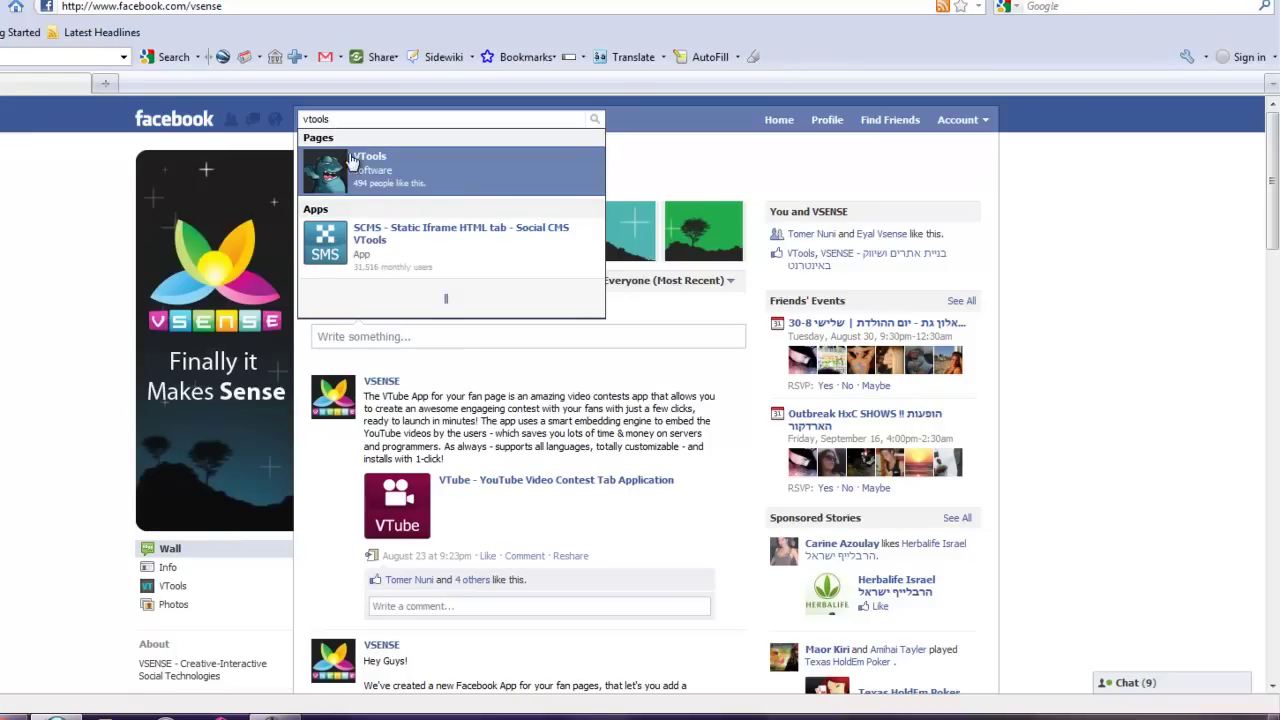
{"action": "left_click", "coordinate": [350, 167]}
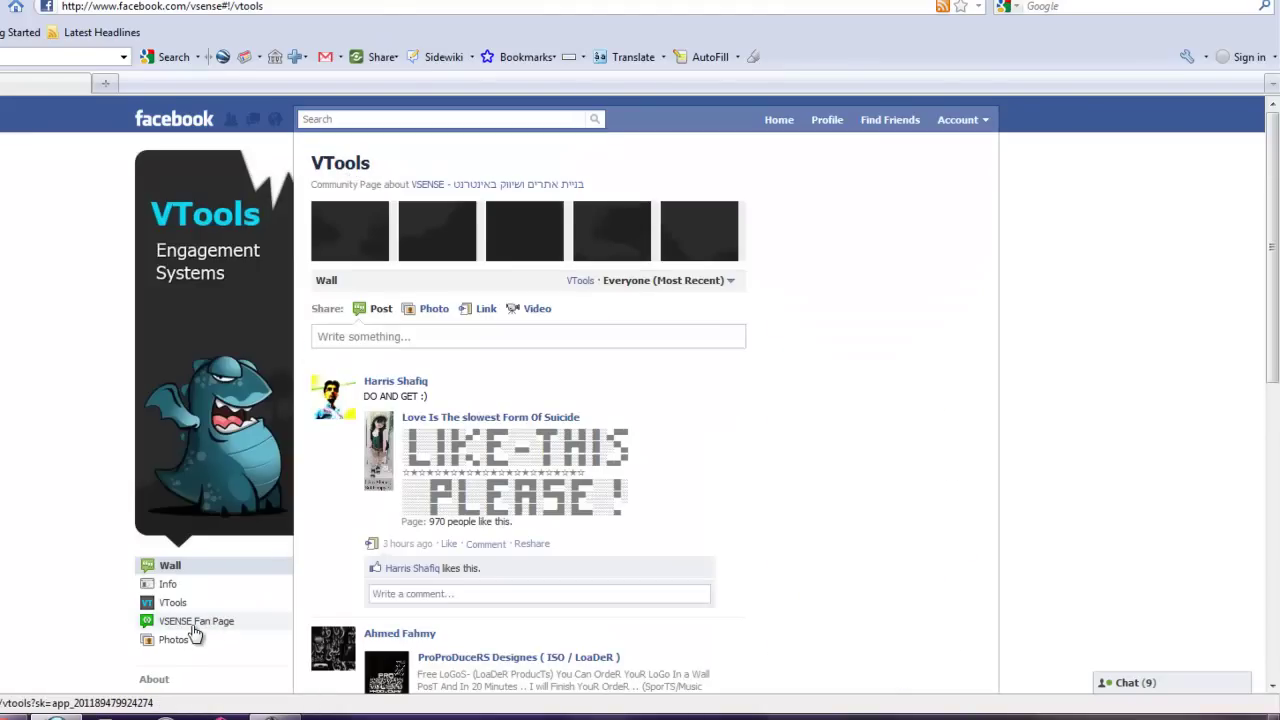
{"action": "left_click", "coordinate": [194, 630]}
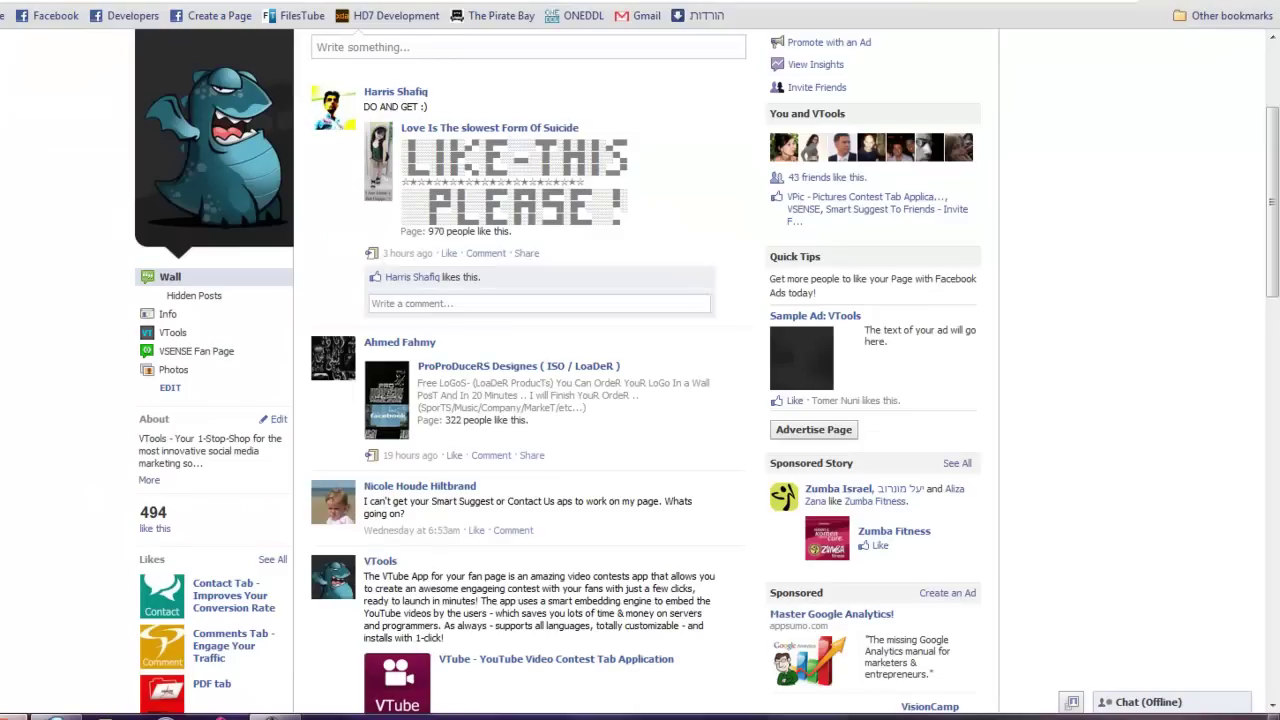
Back in Chrome, view the VTools tab of the VTools page and open the free Redirect app's application profile
{"action": "scroll", "coordinate": [1273, 150], "scroll_direction": "up", "scroll_amount": 3}
{"action": "scroll", "coordinate": [1274, 150], "scroll_direction": "up", "scroll_amount": 1}
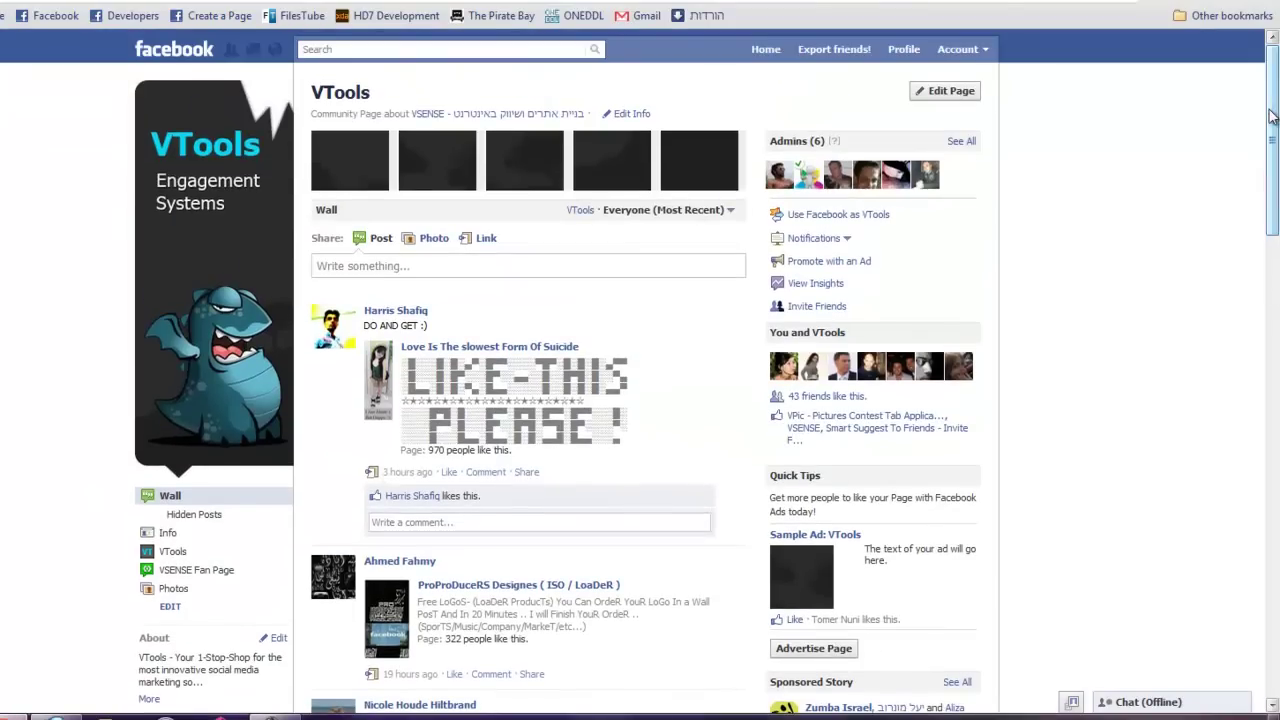
{"action": "left_click", "coordinate": [168, 553]}
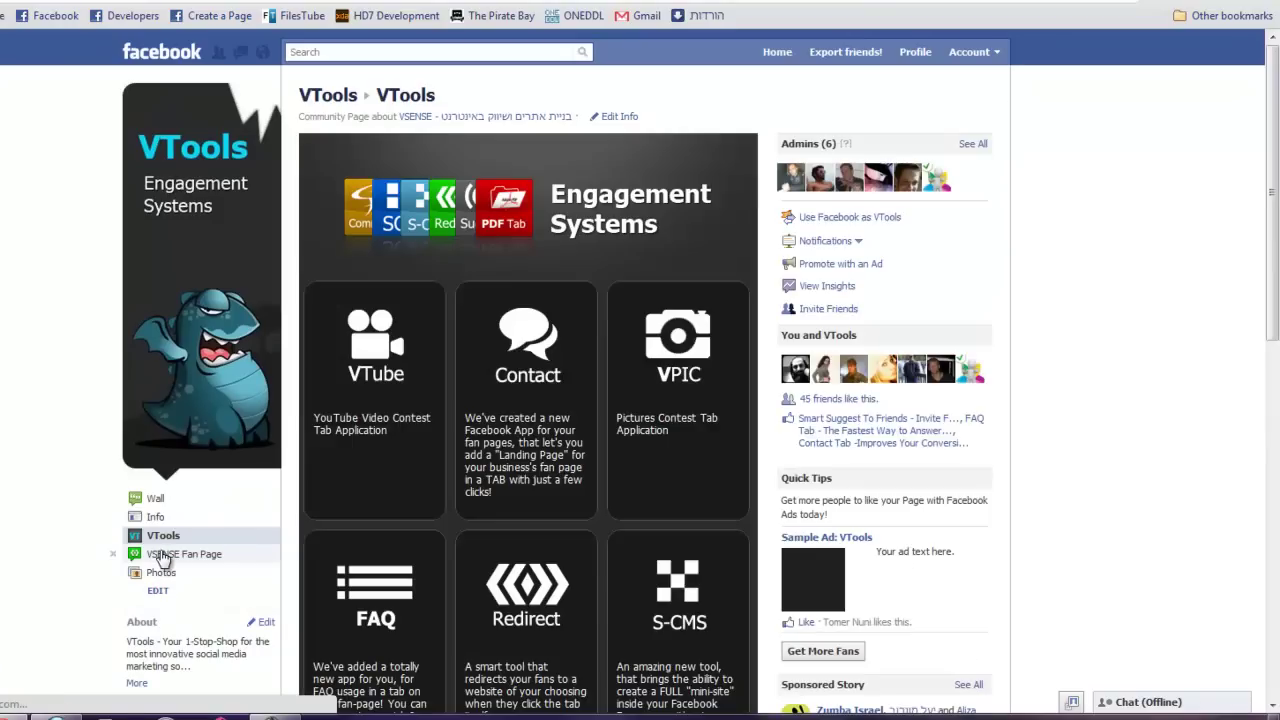
{"action": "left_click_drag", "start_coordinate": [1277, 204], "coordinate": [1272, 367]}
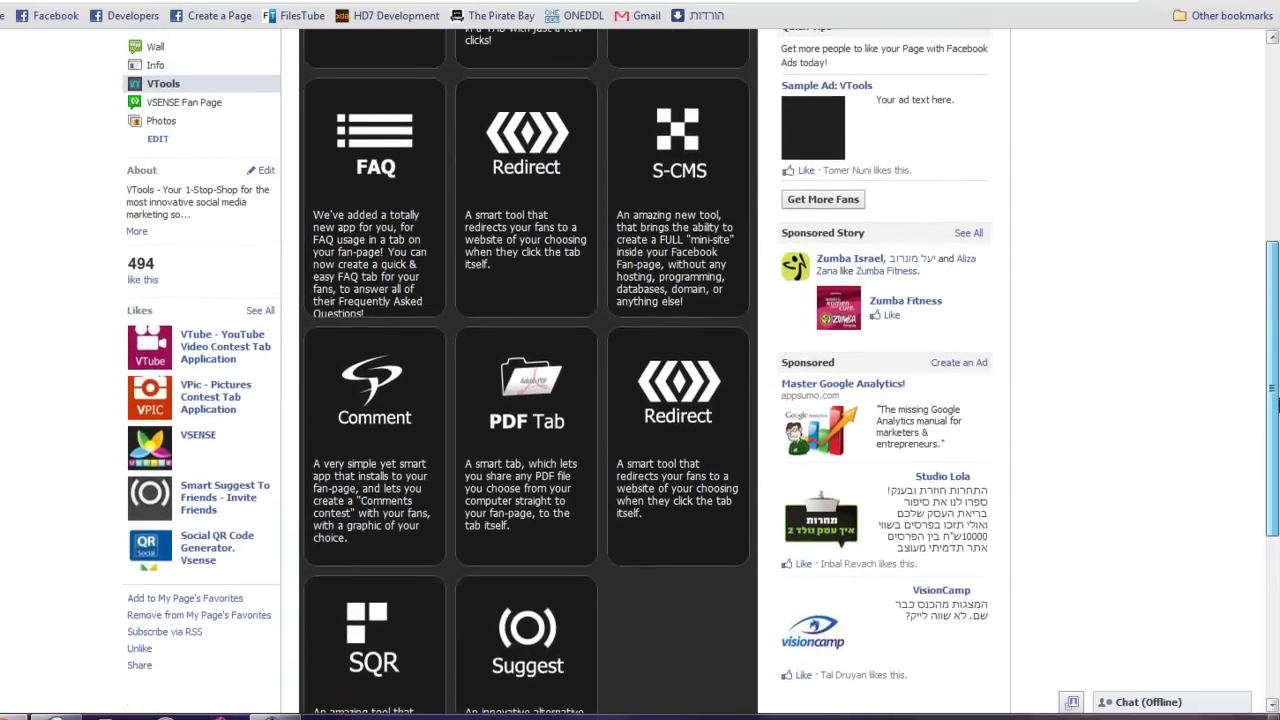
{"action": "mouse_move", "coordinate": [518, 290]}
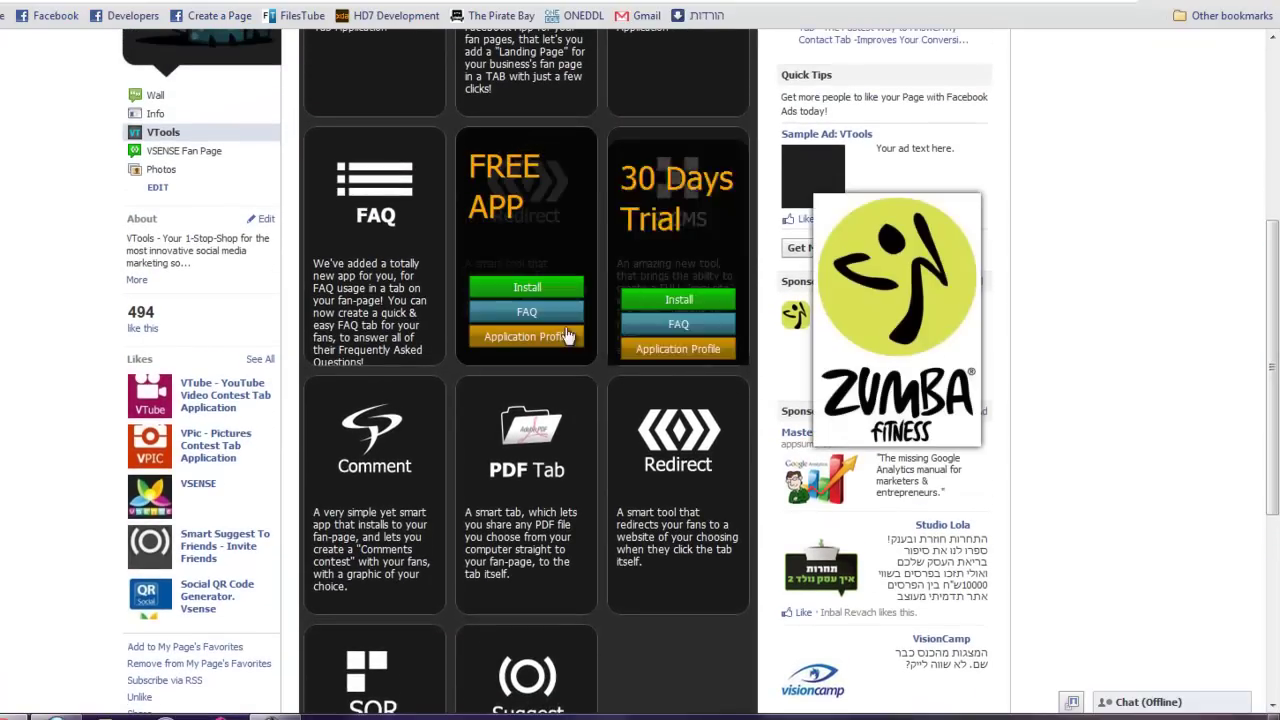
{"action": "left_click", "coordinate": [527, 290]}
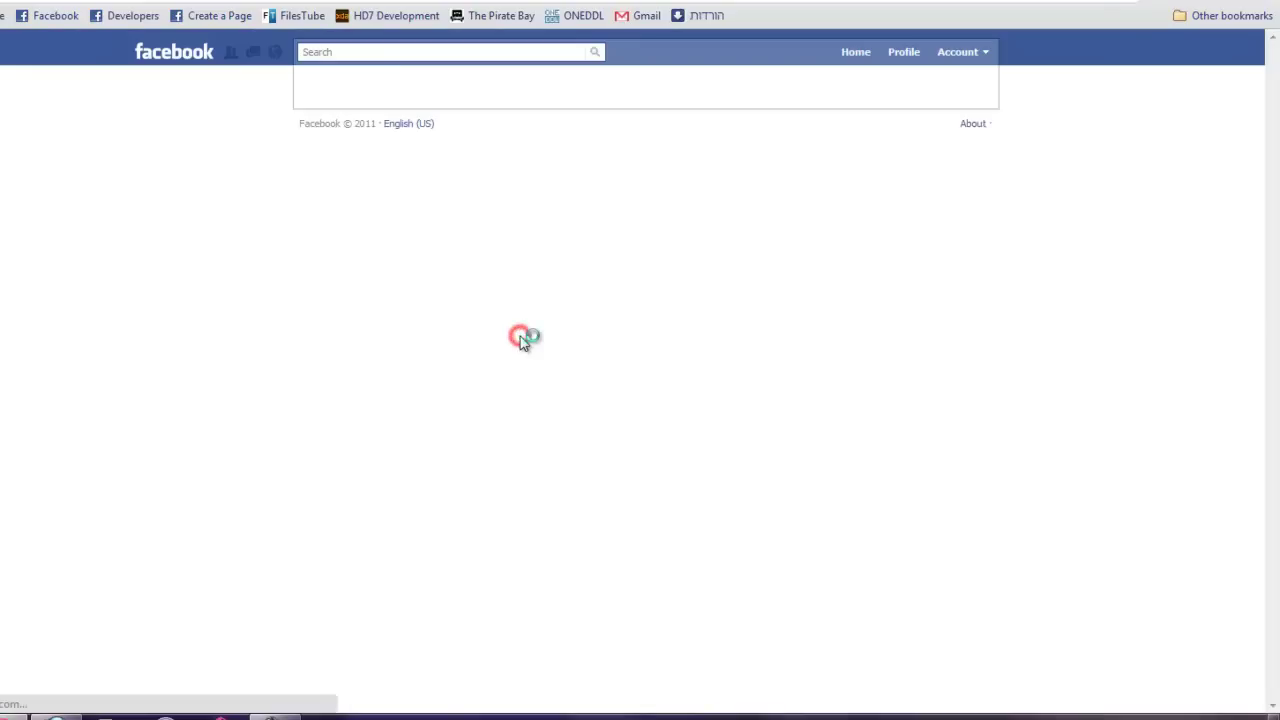